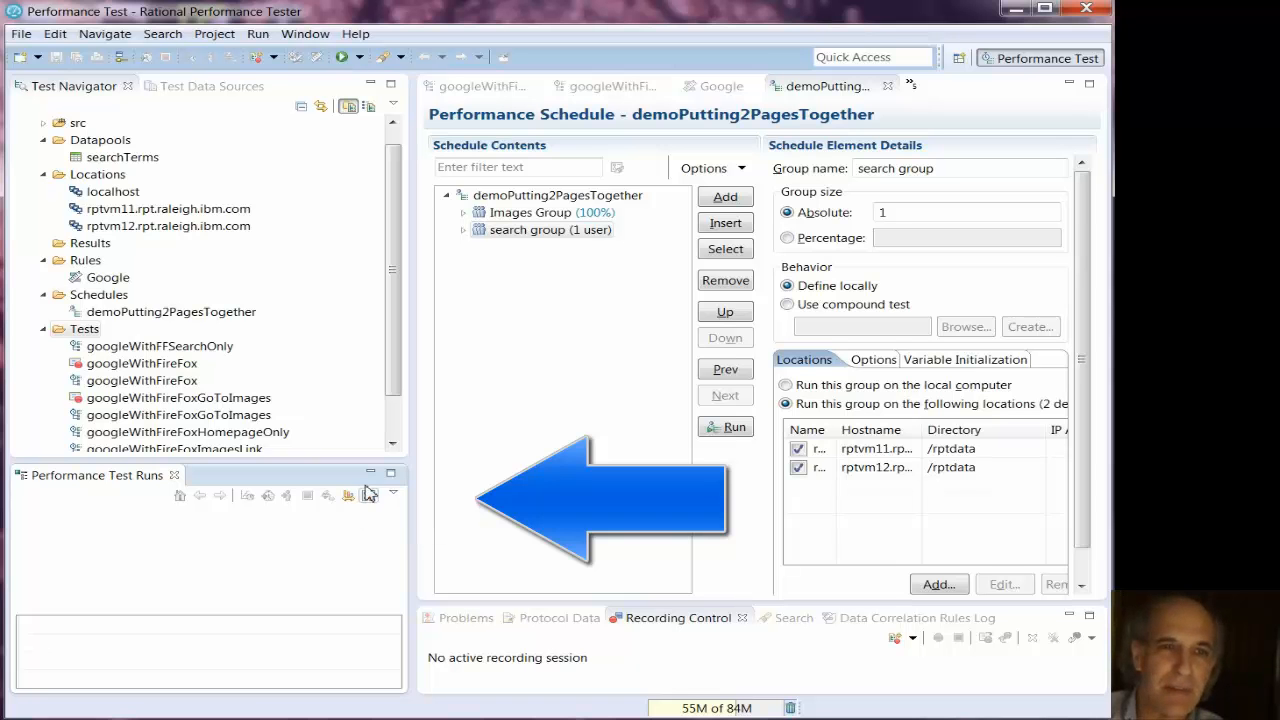
- Create a new performance test report named "my new custom report"
click(369, 497)
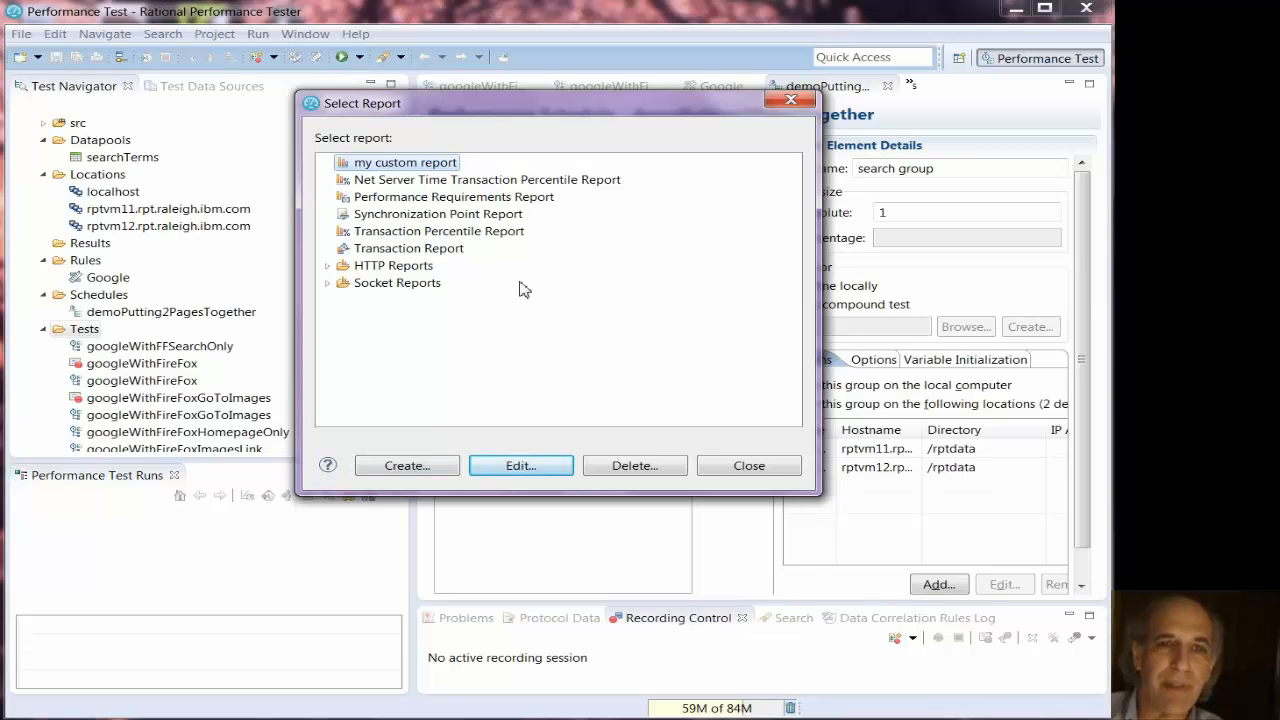
click(424, 466)
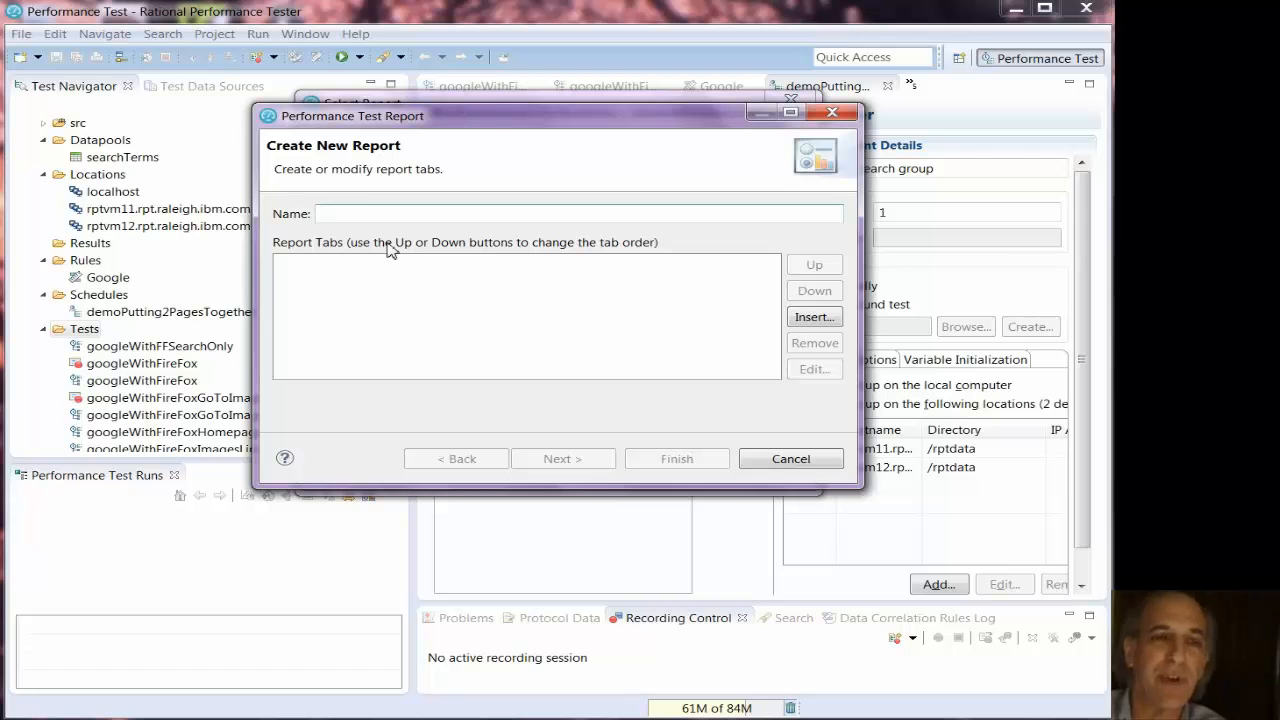
text(my new cus)
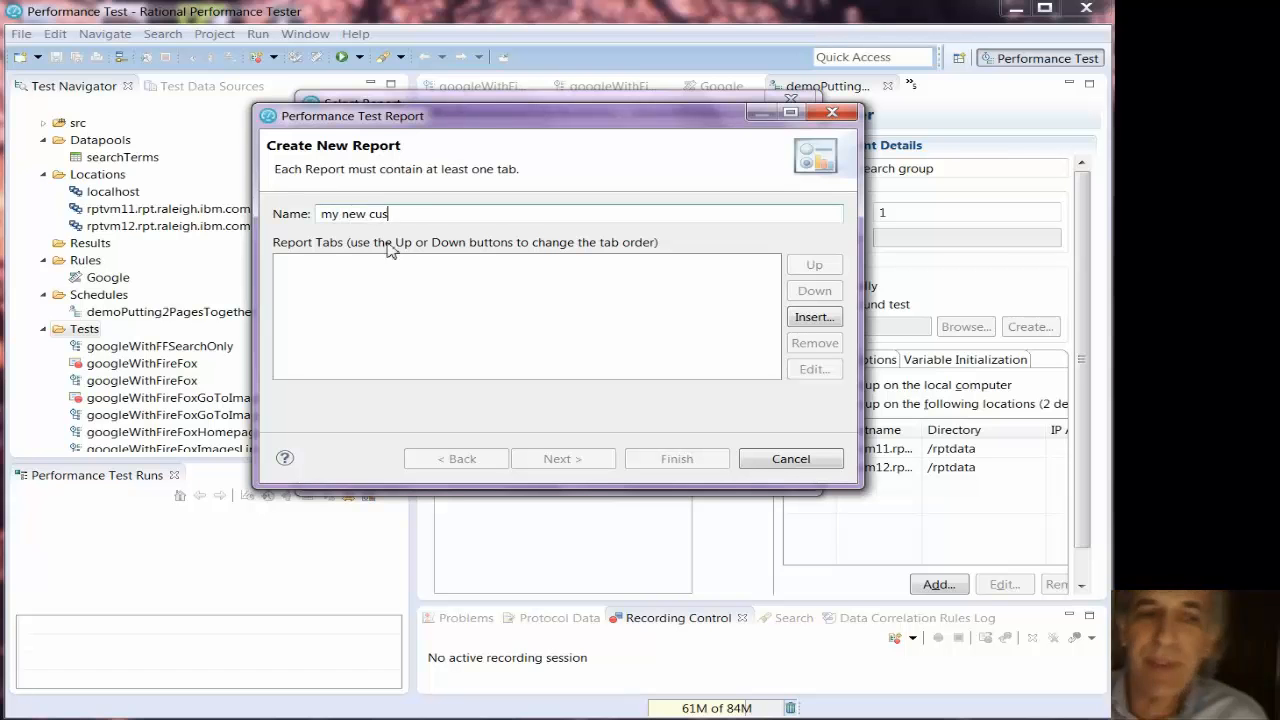
text(tom report)
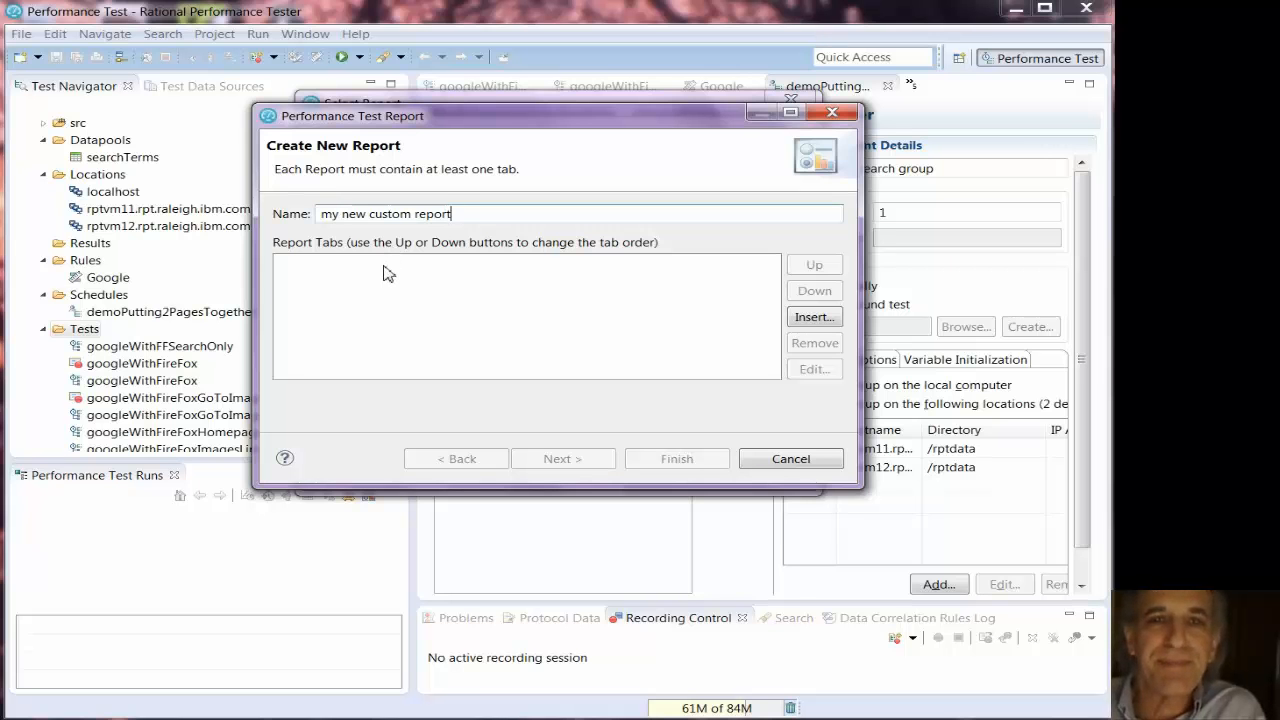
- Insert a report tab titled "report with 4 graphics" from the Custom Tab (4 graphics) template, with the run progress indicator turned off
click(808, 317)
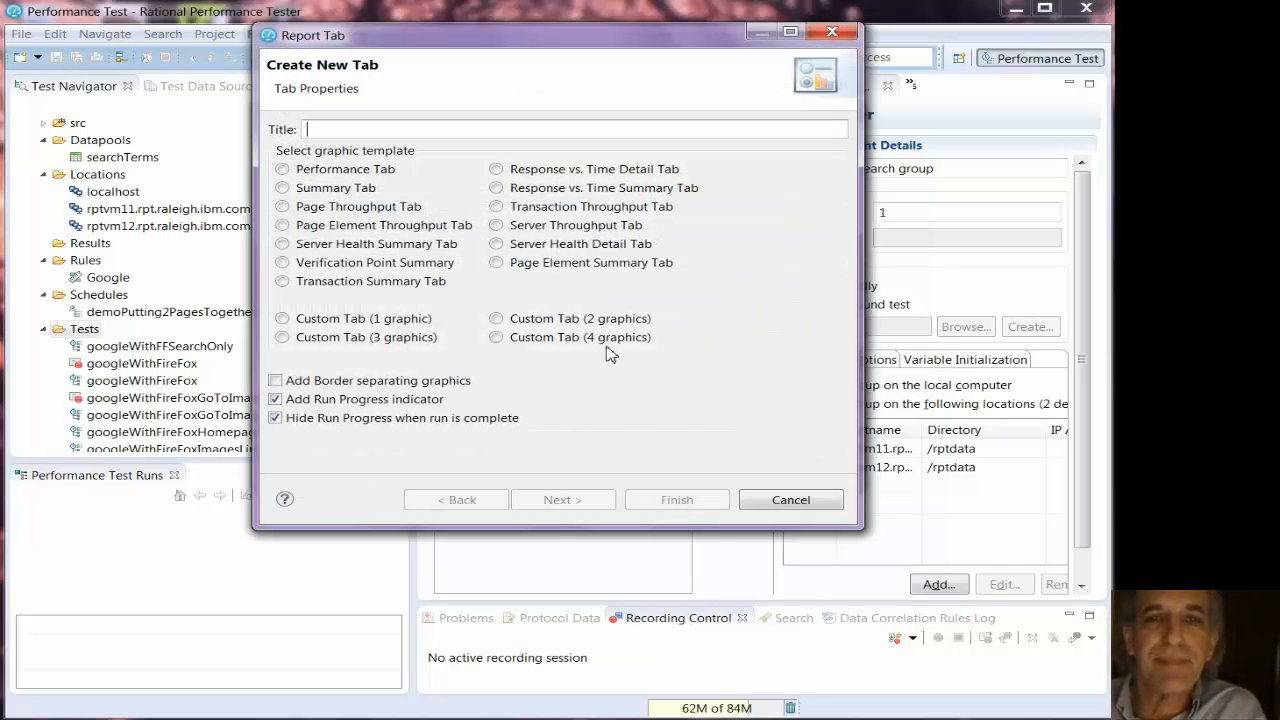
click(496, 339)
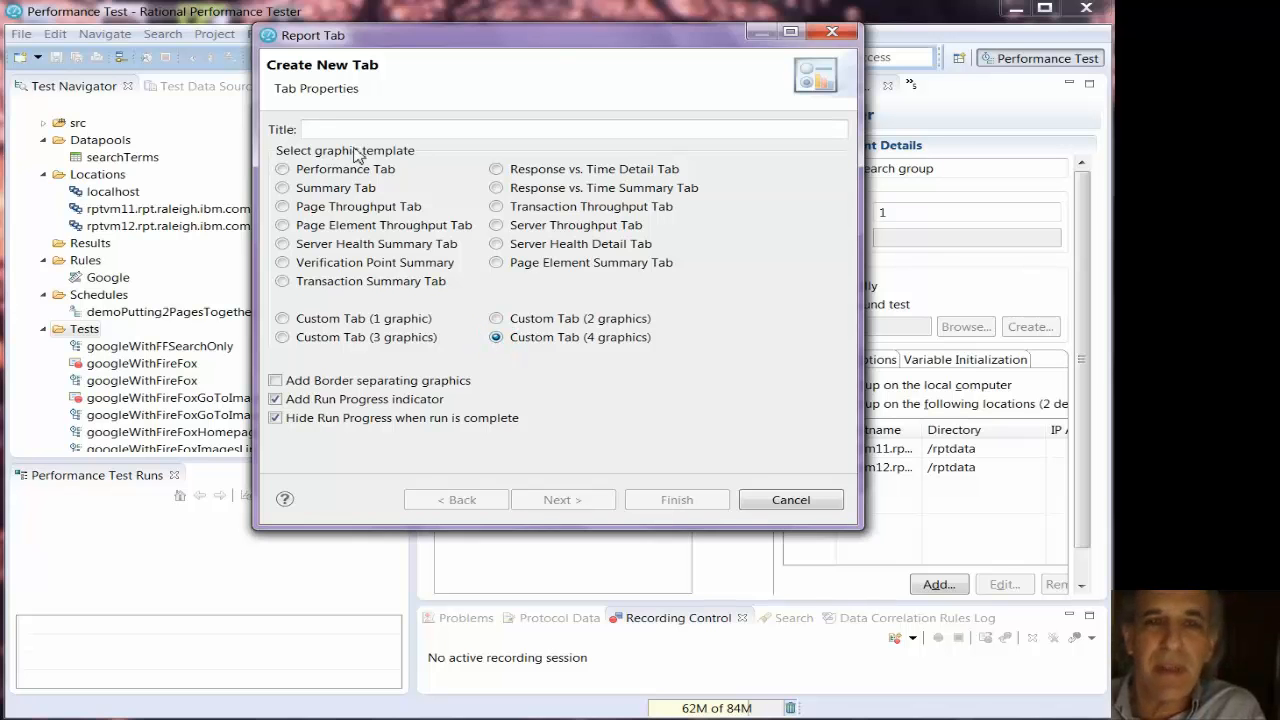
text(sdf)
key(BackSpace)
key(BackSpace)
key(BackSpace)
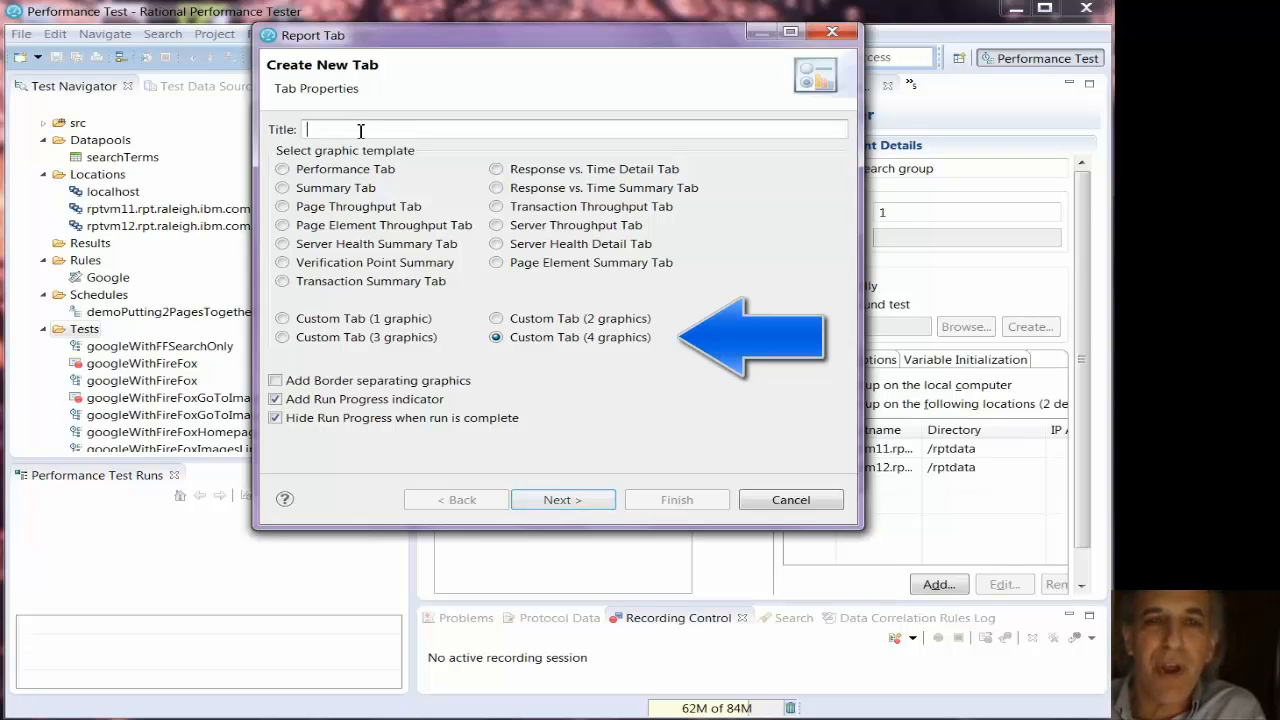
text(report w)
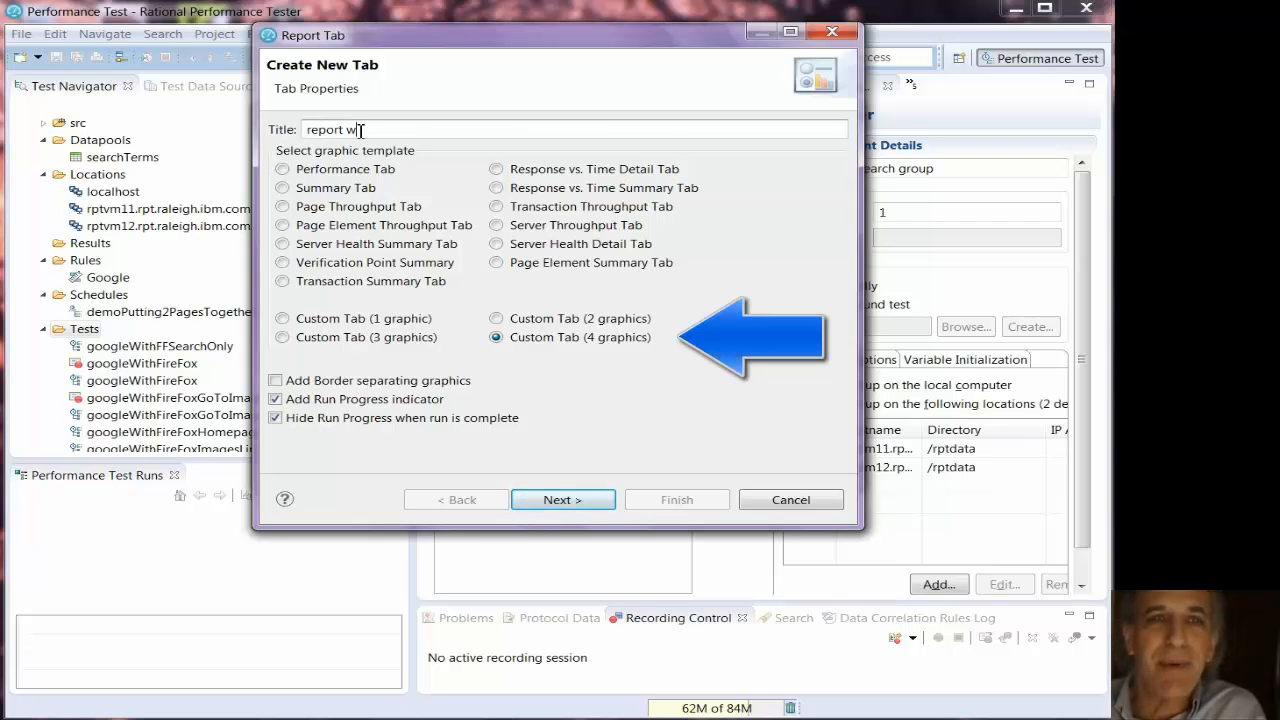
text(ith )
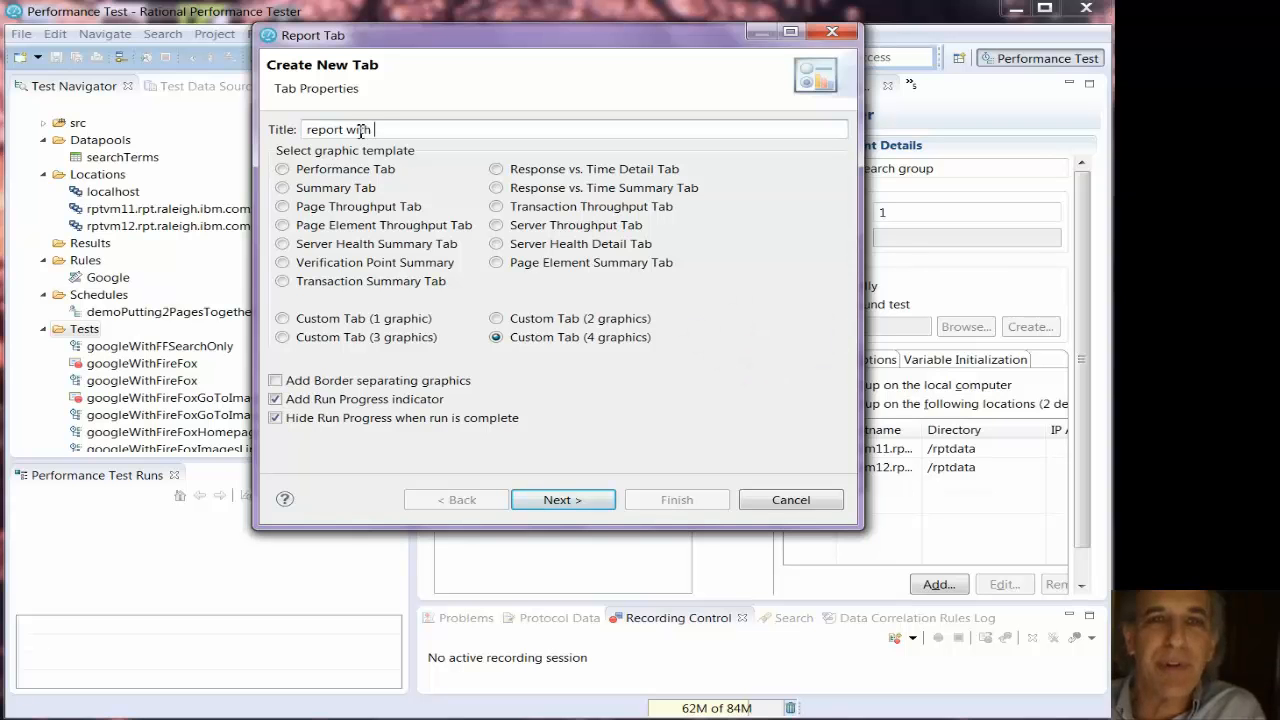
text(4 graphis)
key(BackSpace)
text(cs)
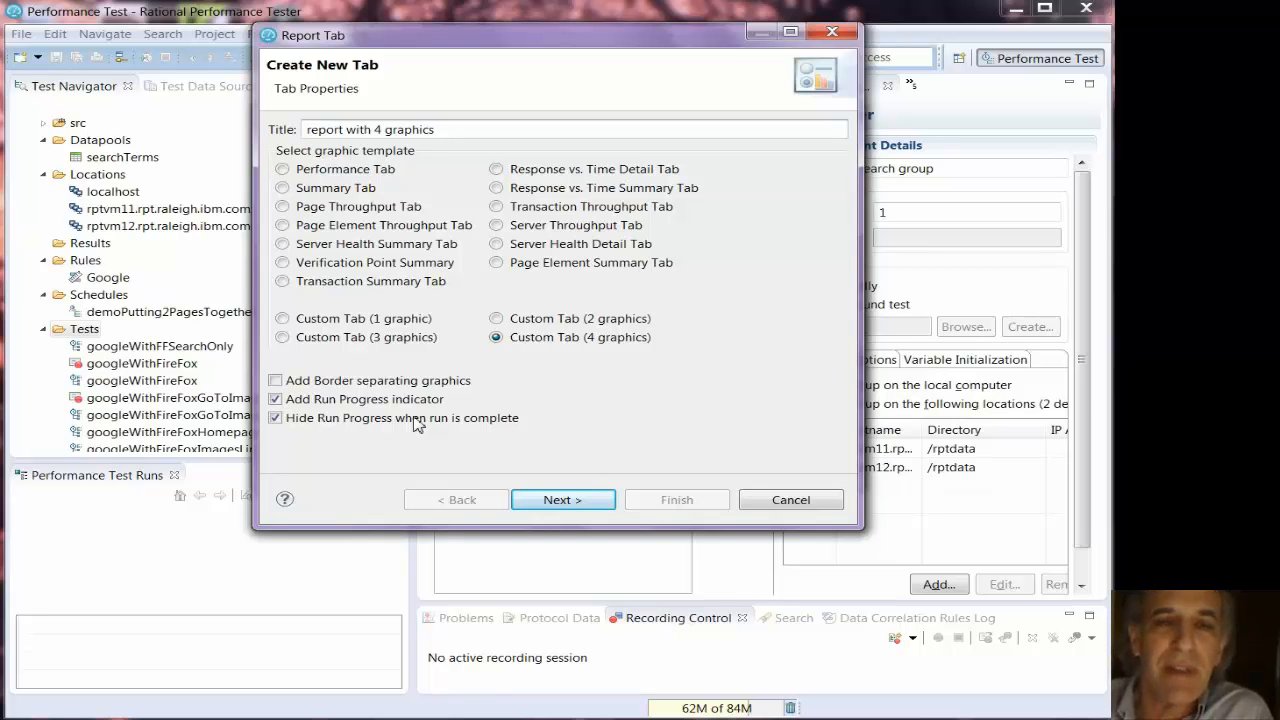
click(343, 401)
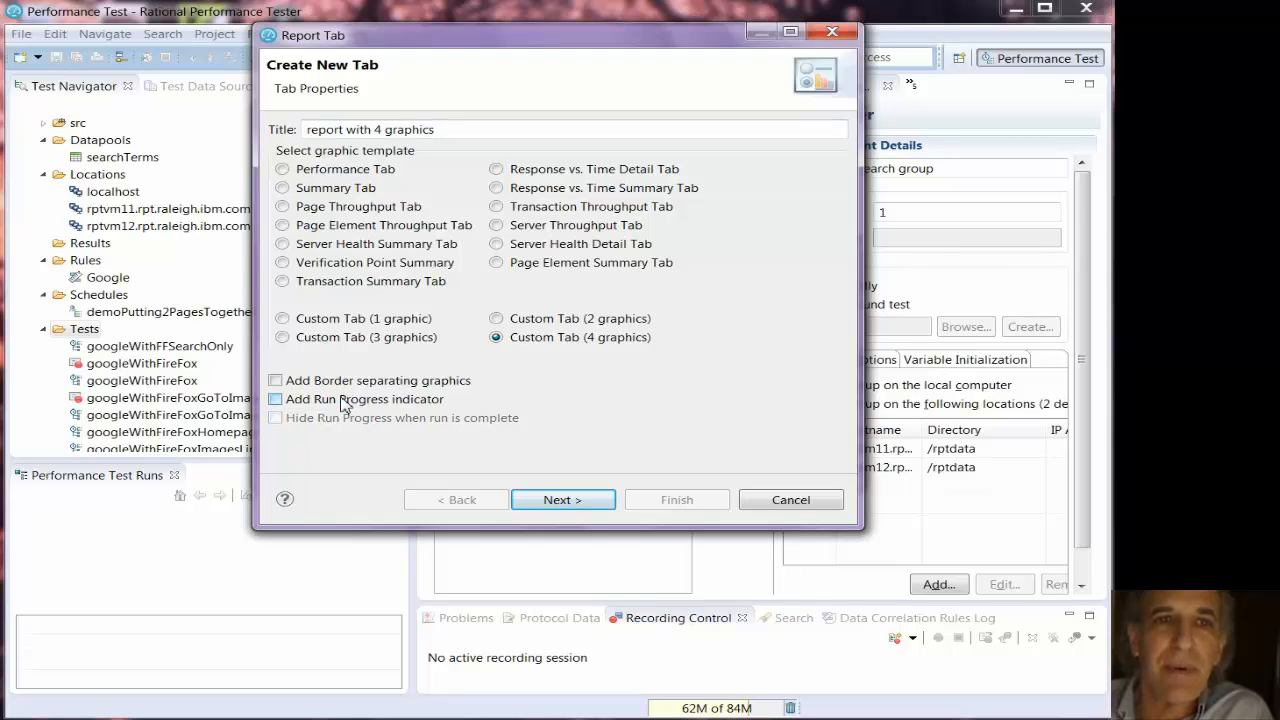
click(558, 500)
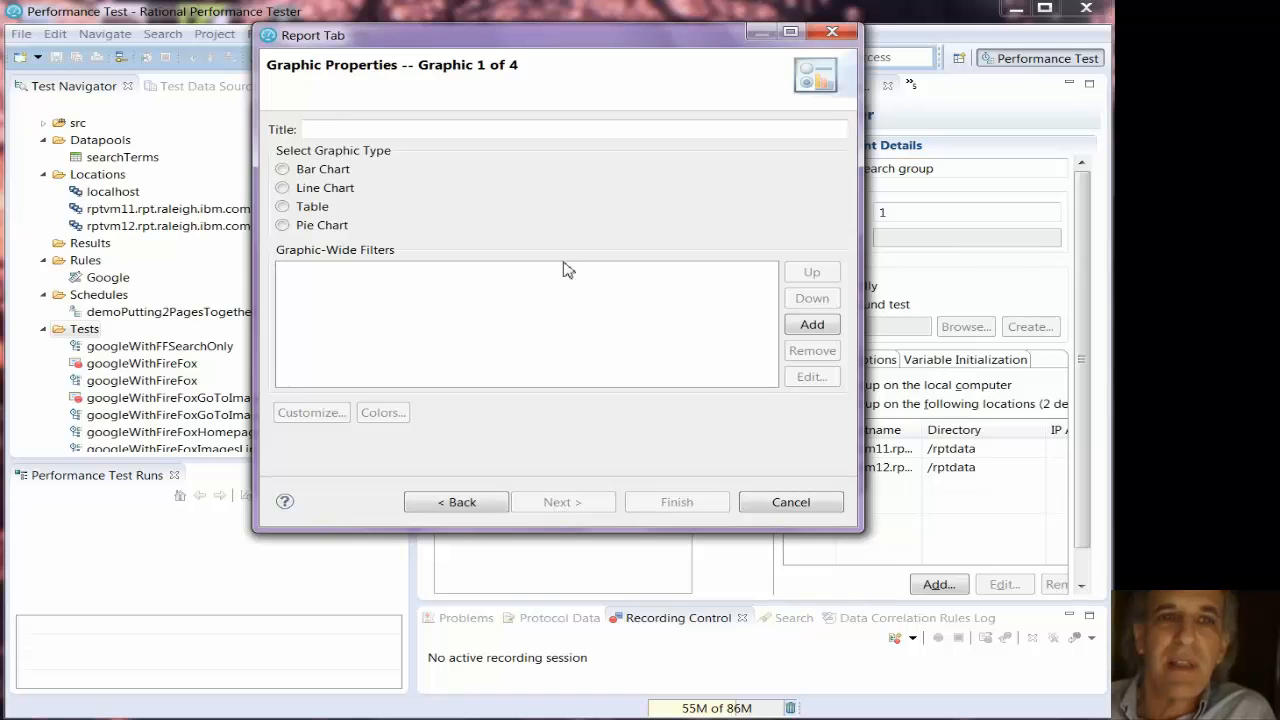
- Make graphic 1 an untitled table and add the run statistics counter Active Users, Count [for Run]
click(283, 207)
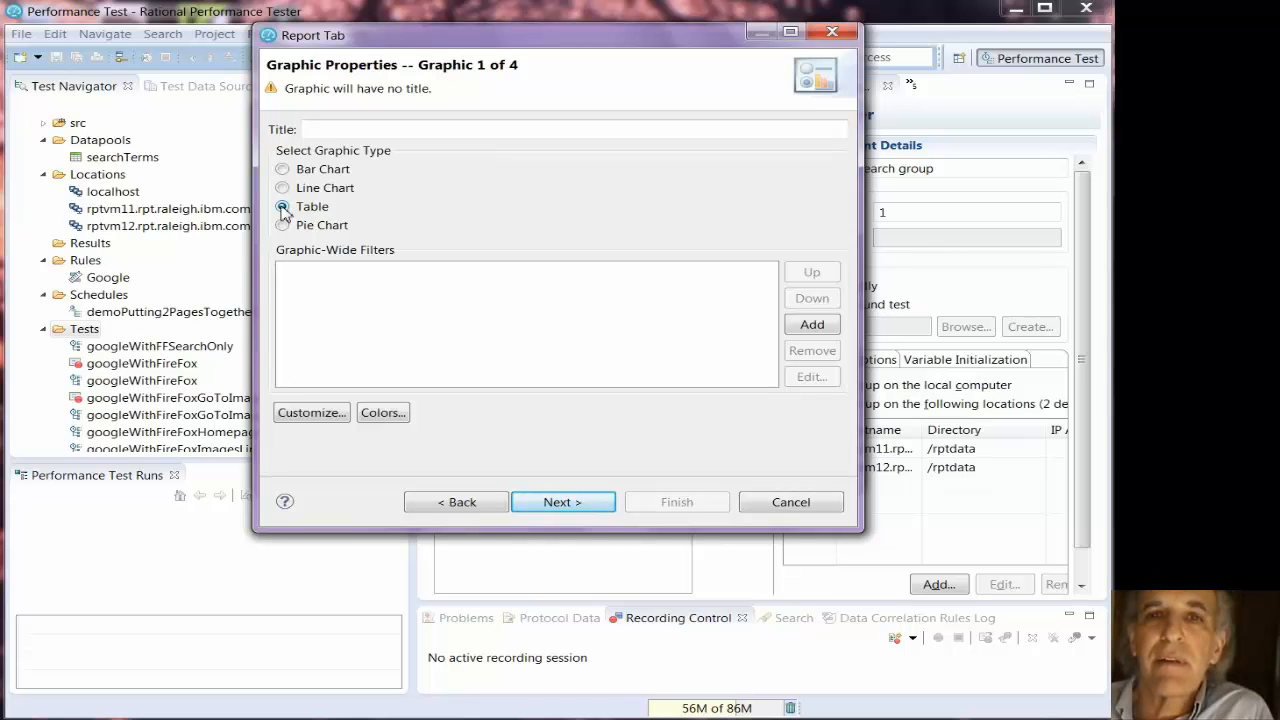
click(550, 503)
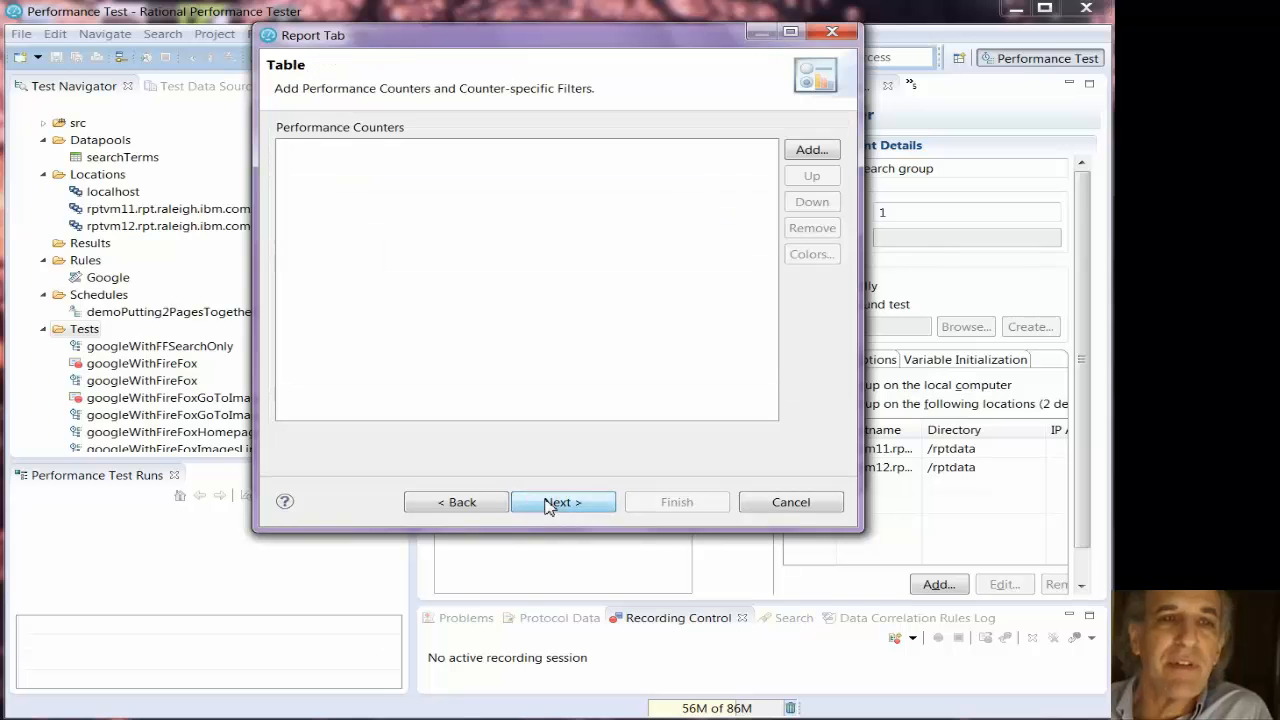
click(820, 157)
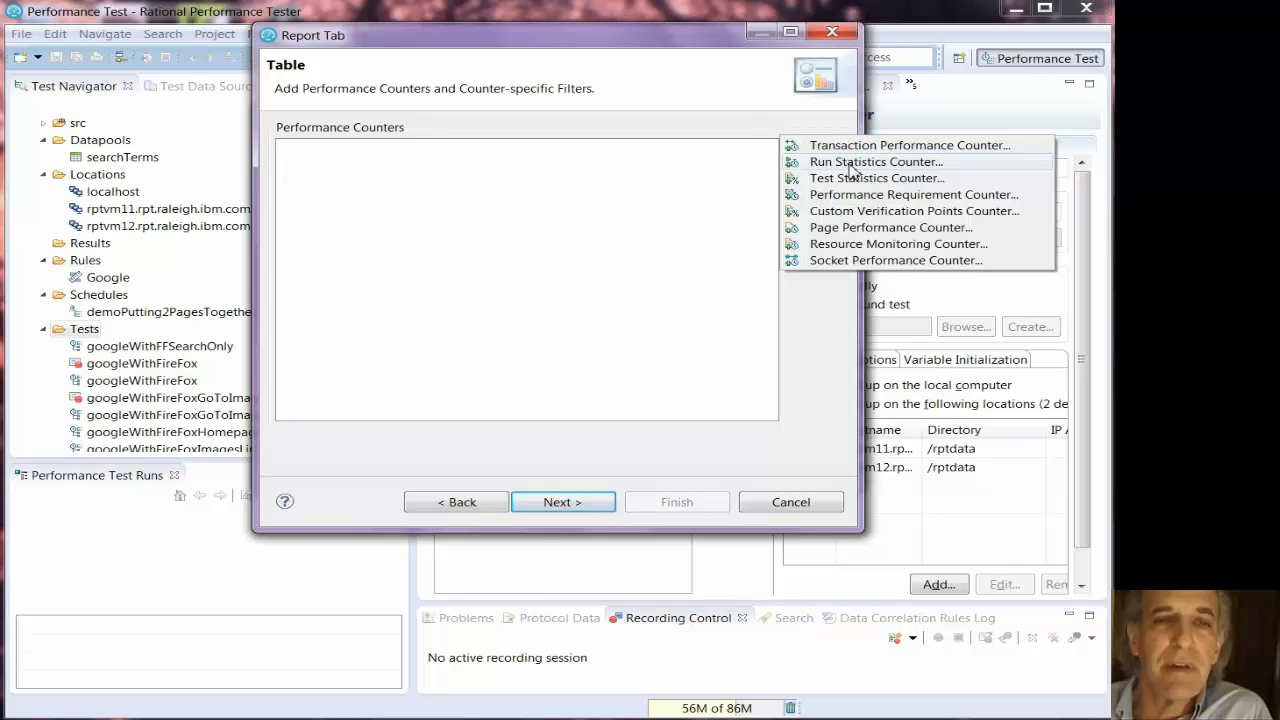
click(850, 164)
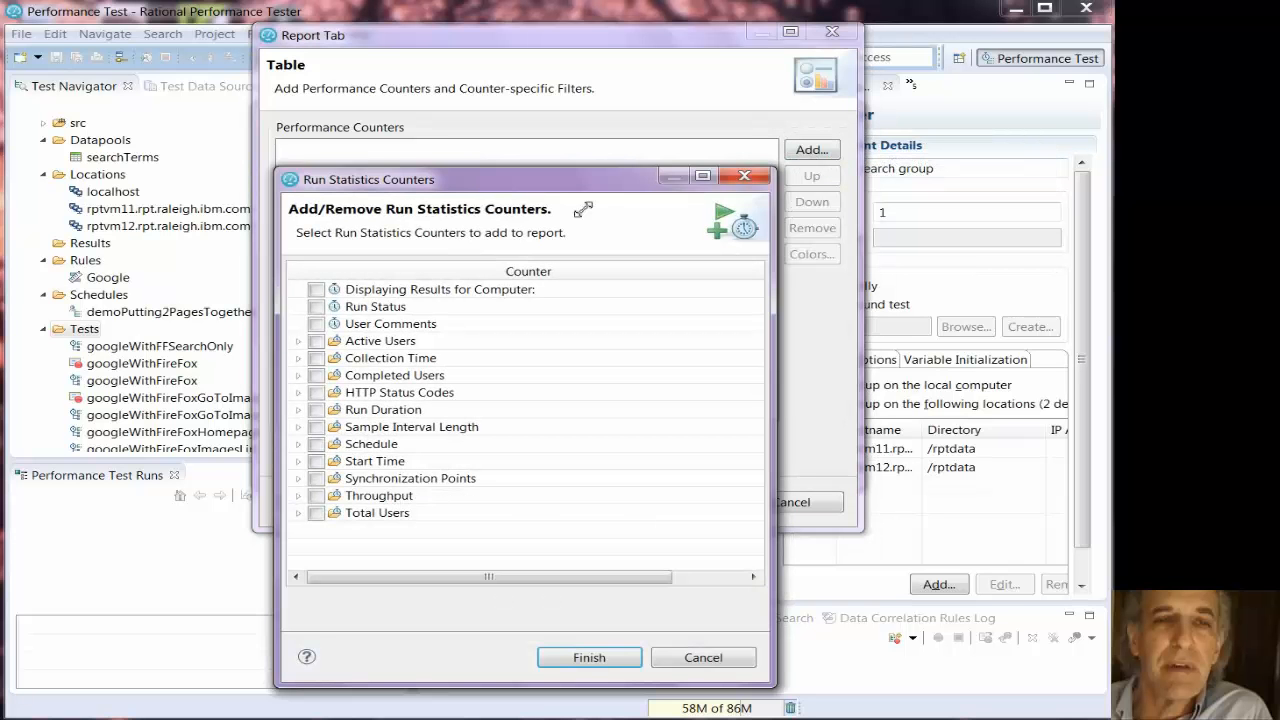
click(298, 342)
click(333, 358)
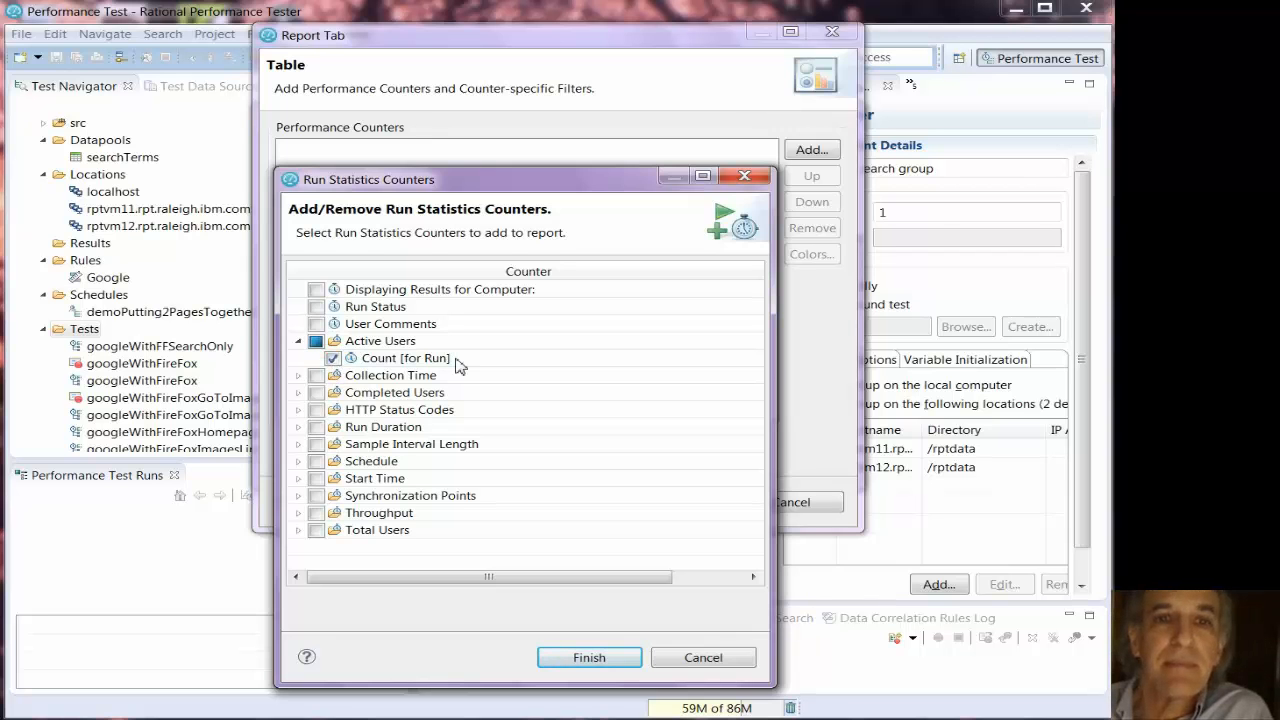
click(590, 658)
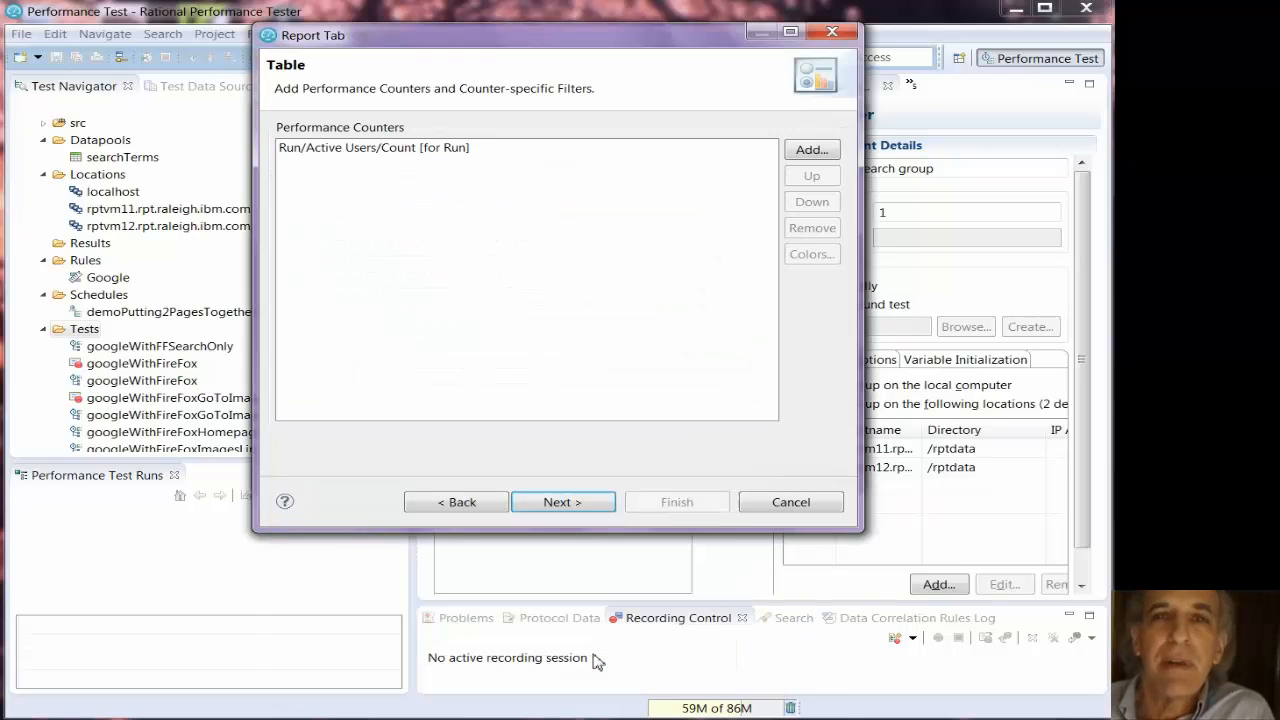
- Add the page performance counter Attempts Completed, All Pages, Rate [per second] [for Run] to the table
click(802, 151)
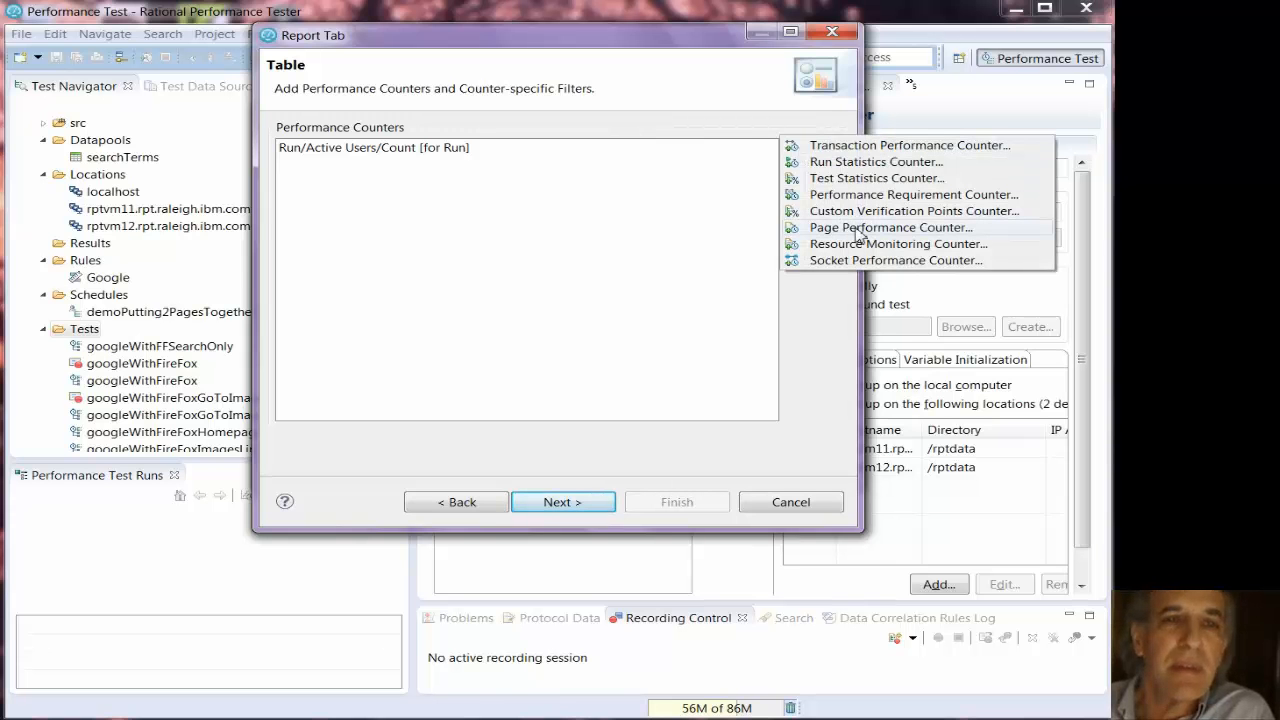
click(858, 230)
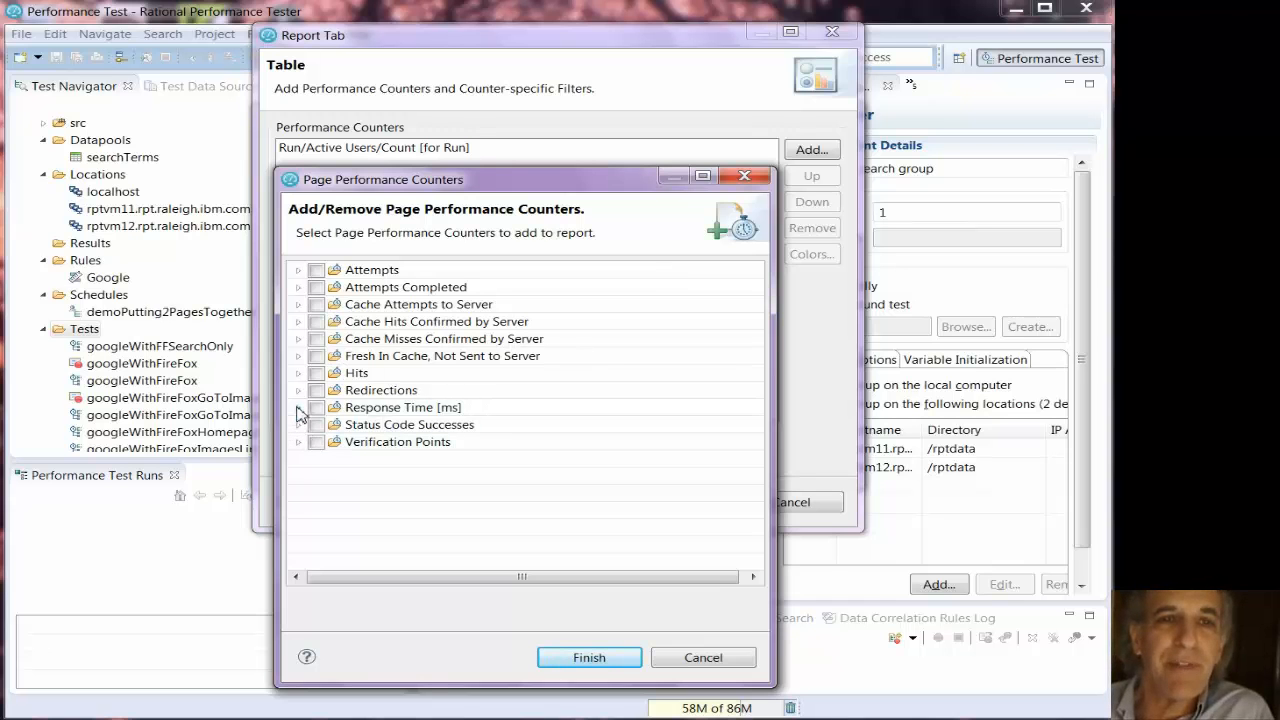
click(298, 287)
click(315, 304)
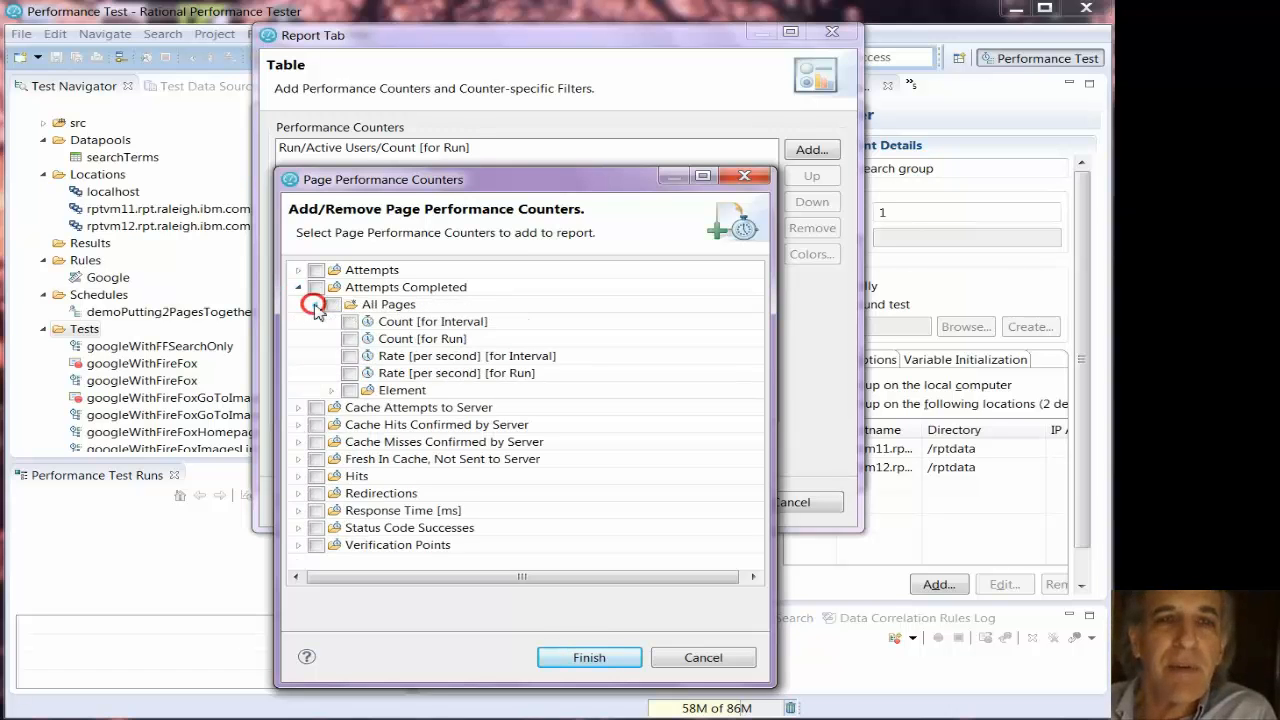
click(349, 373)
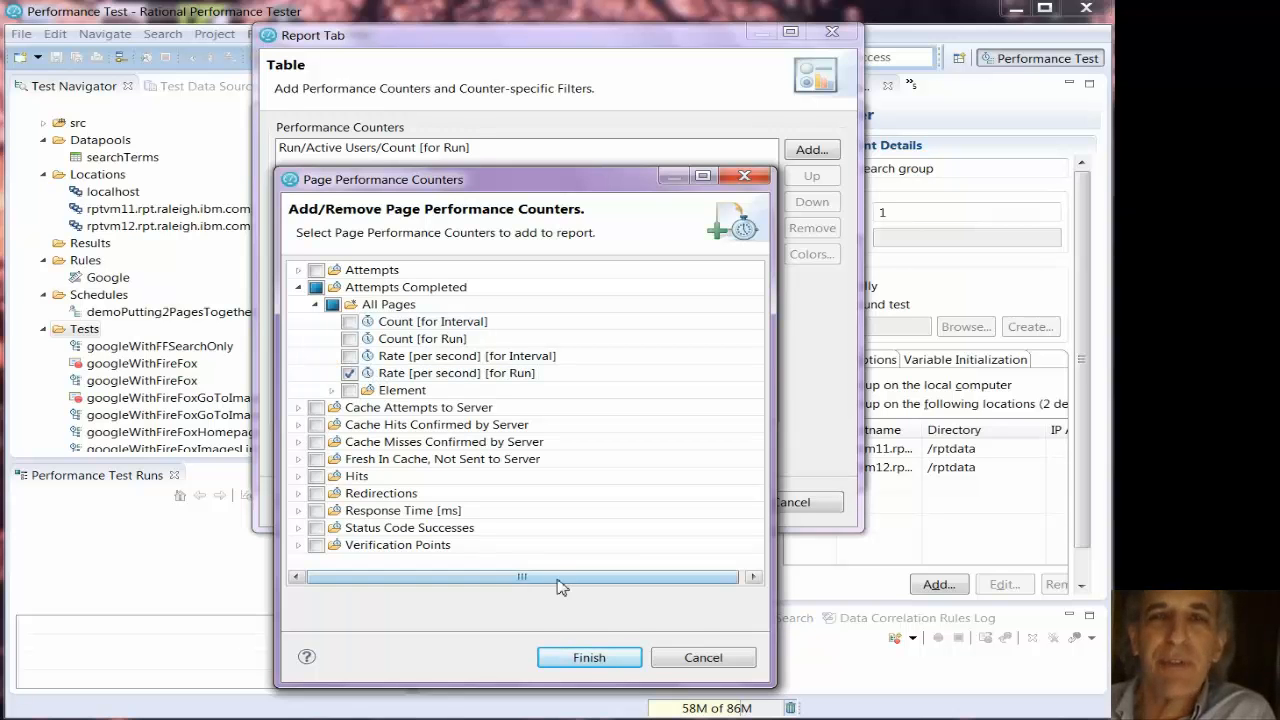
click(585, 657)
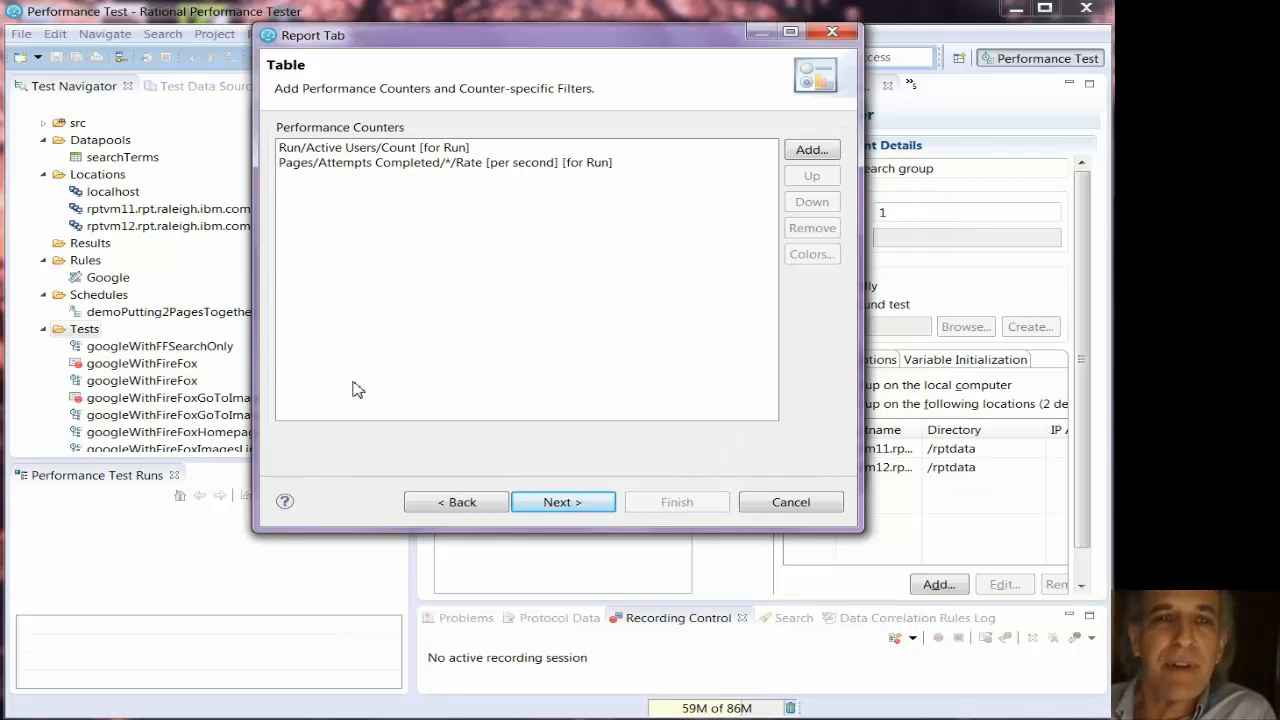
- Add the page counter Average Response Time For All Pages [ms] [for Run] to the table and proceed to graphic 2
click(806, 152)
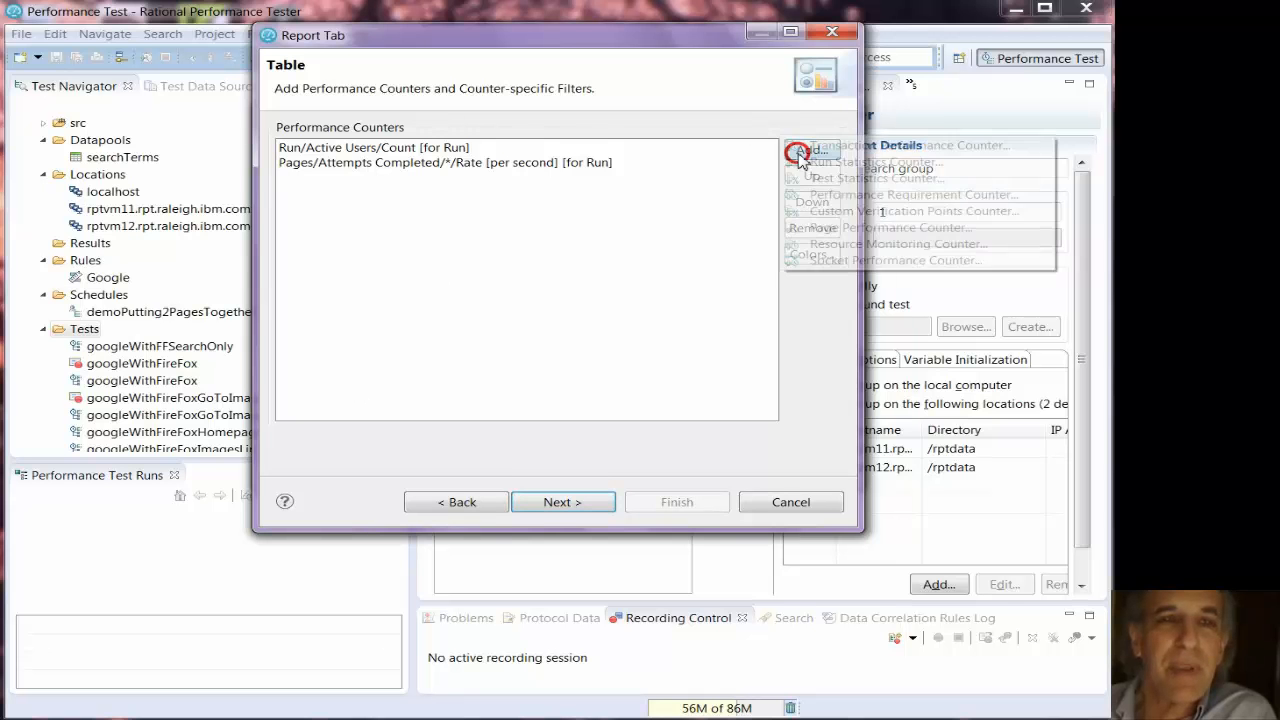
click(855, 228)
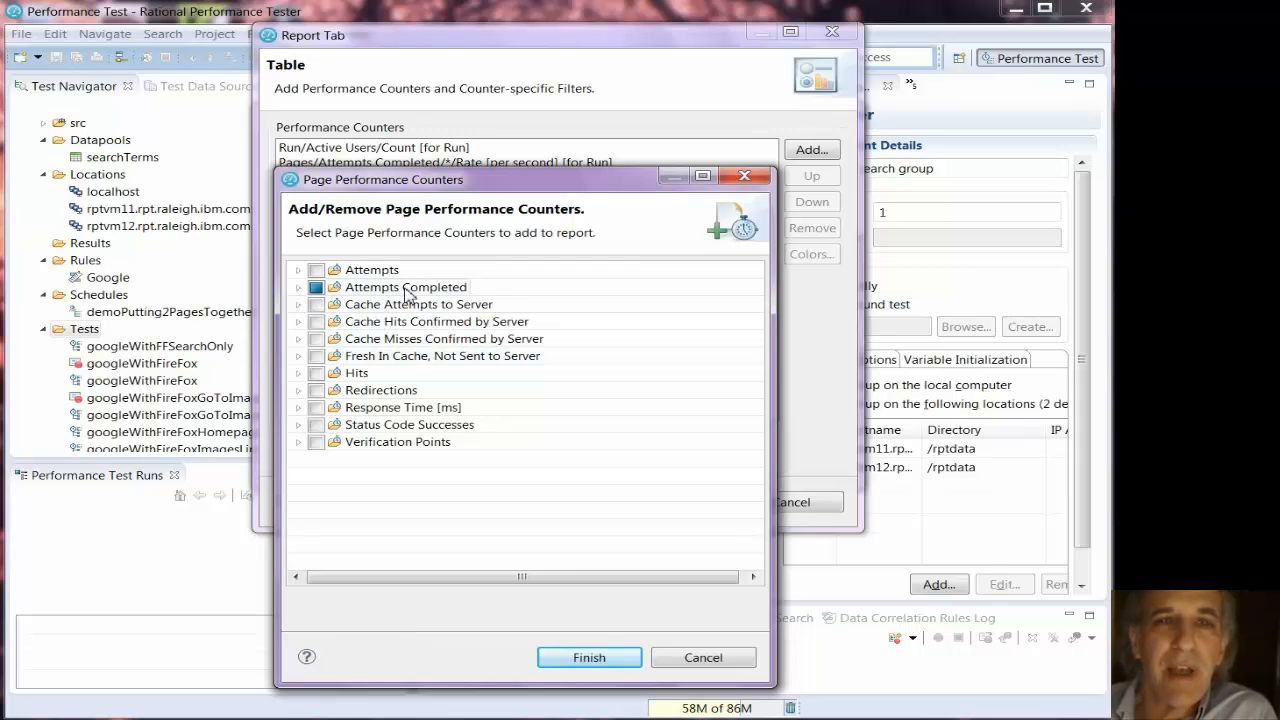
click(297, 407)
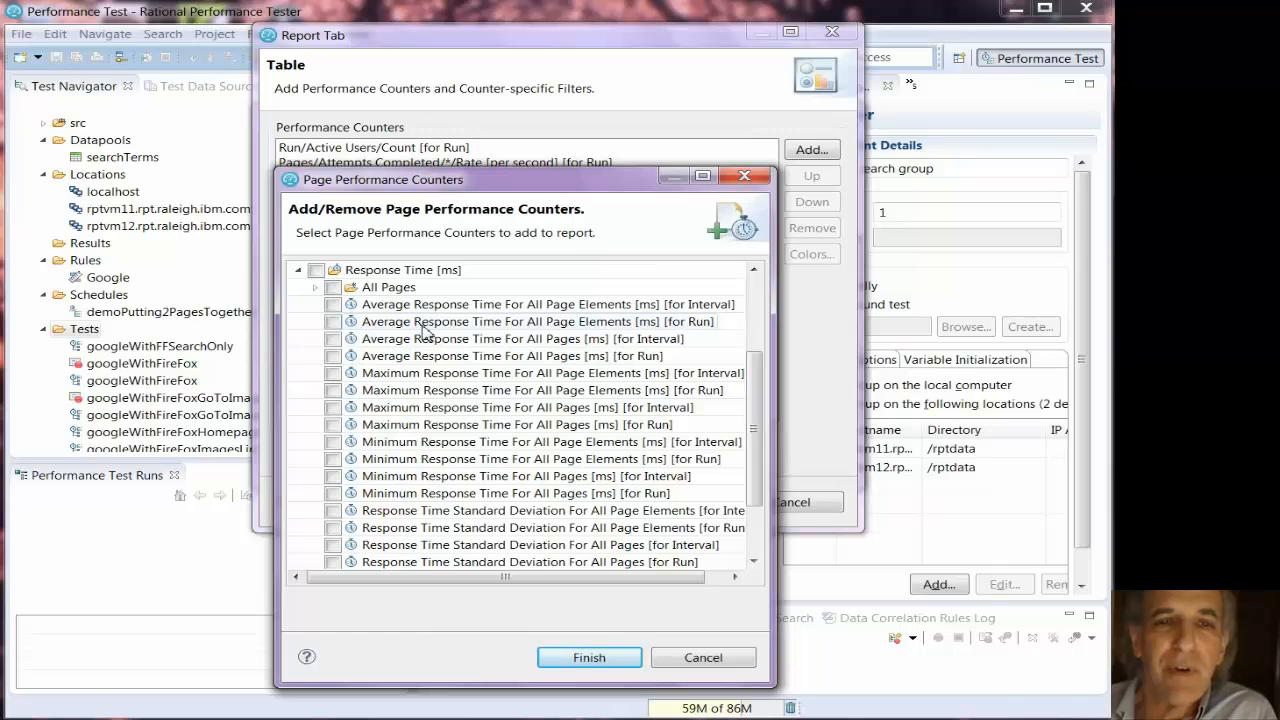
click(332, 356)
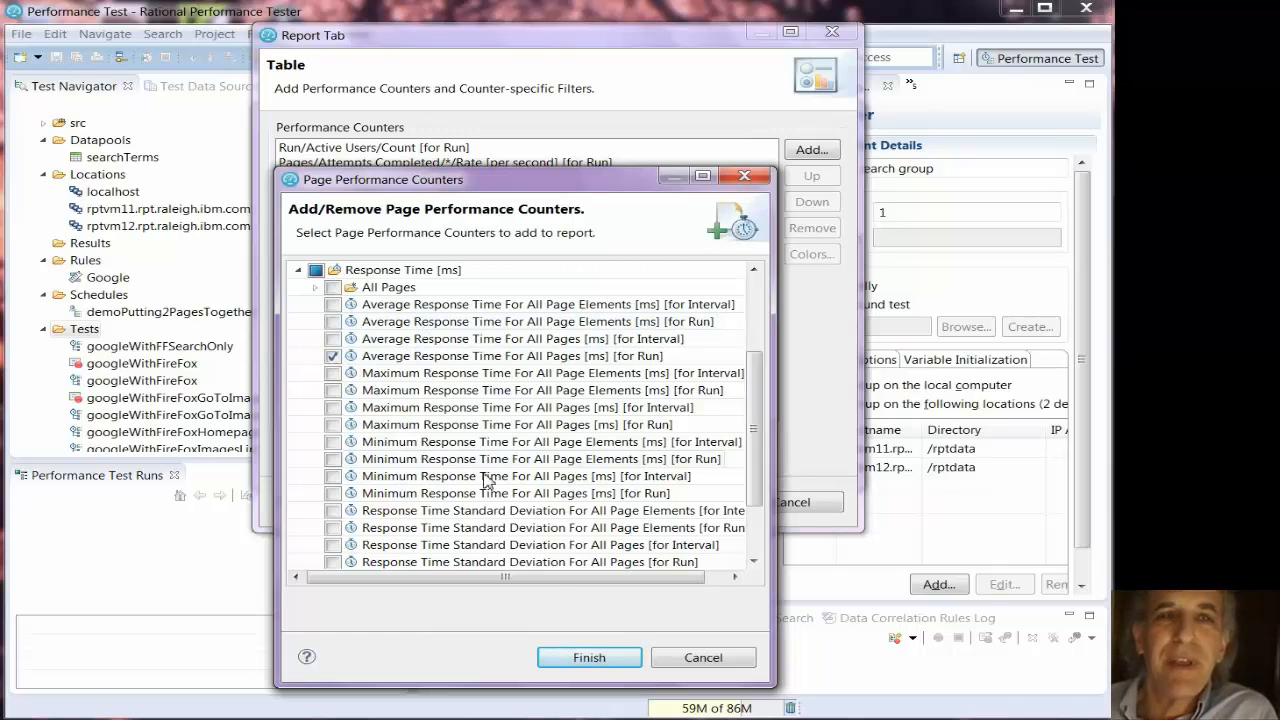
click(573, 657)
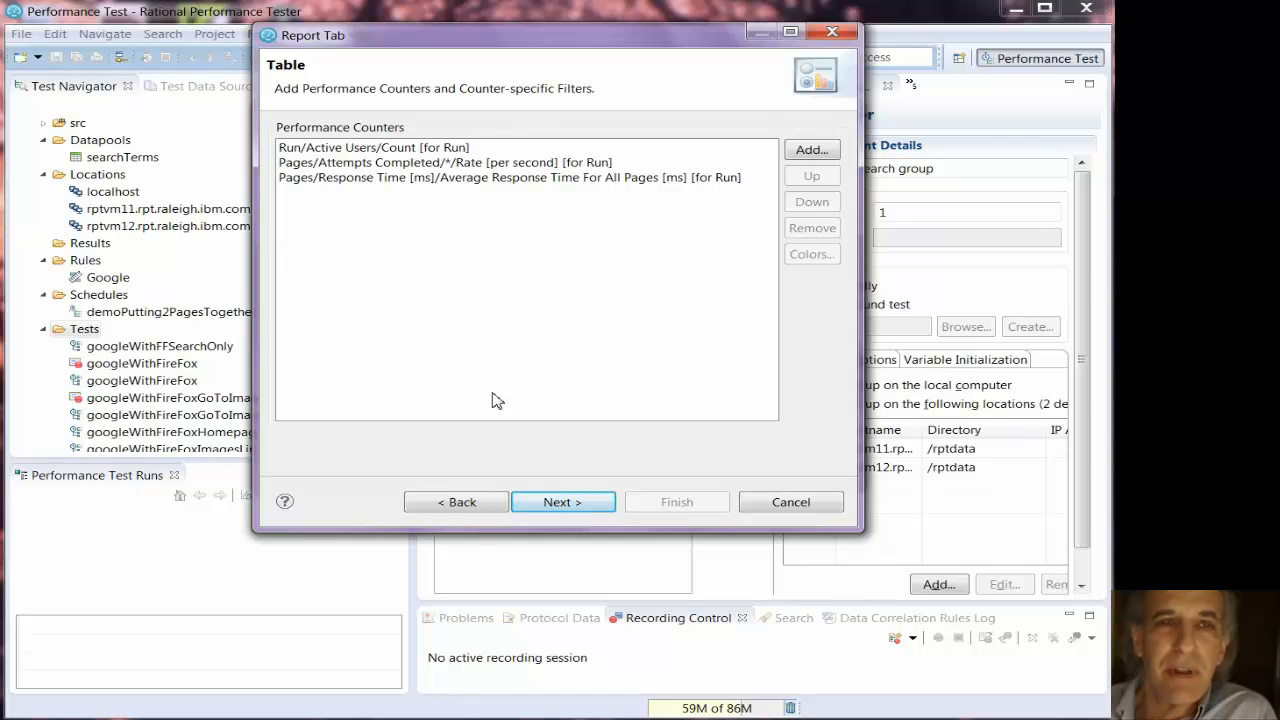
click(568, 503)
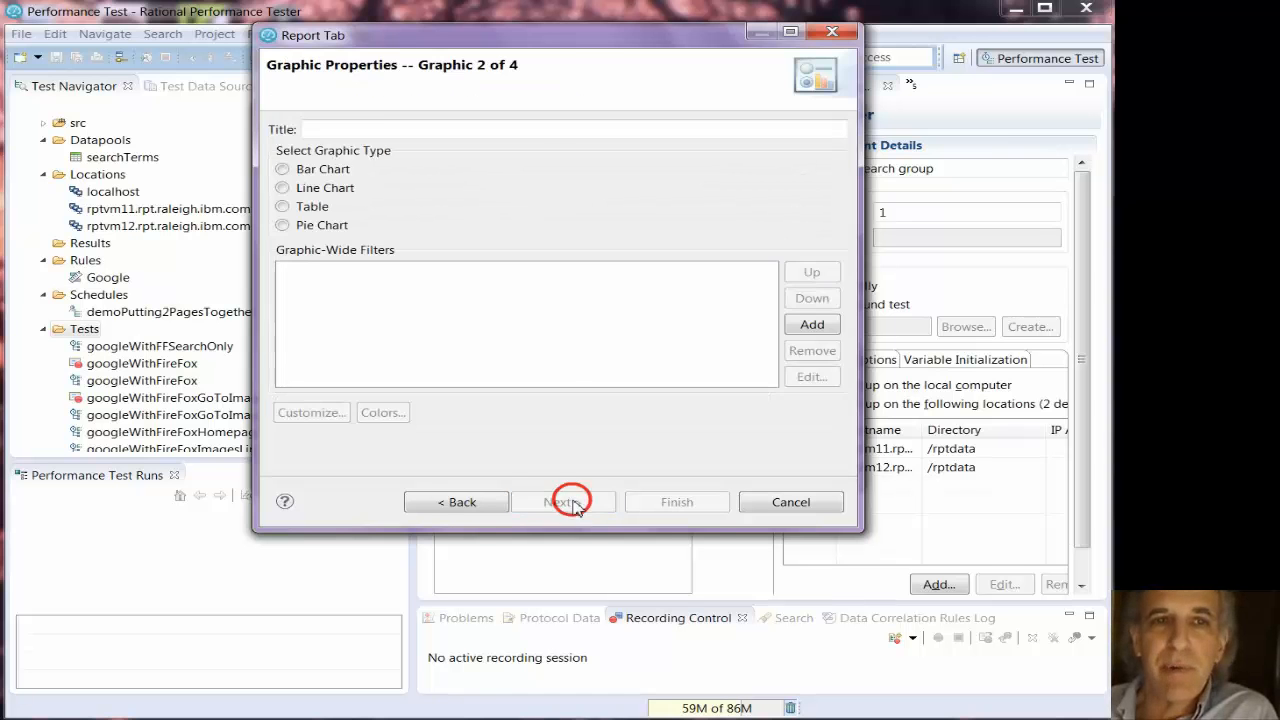
- Title graphic 2 "requests/second and response time" and set its graphic type to Table
click(372, 134)
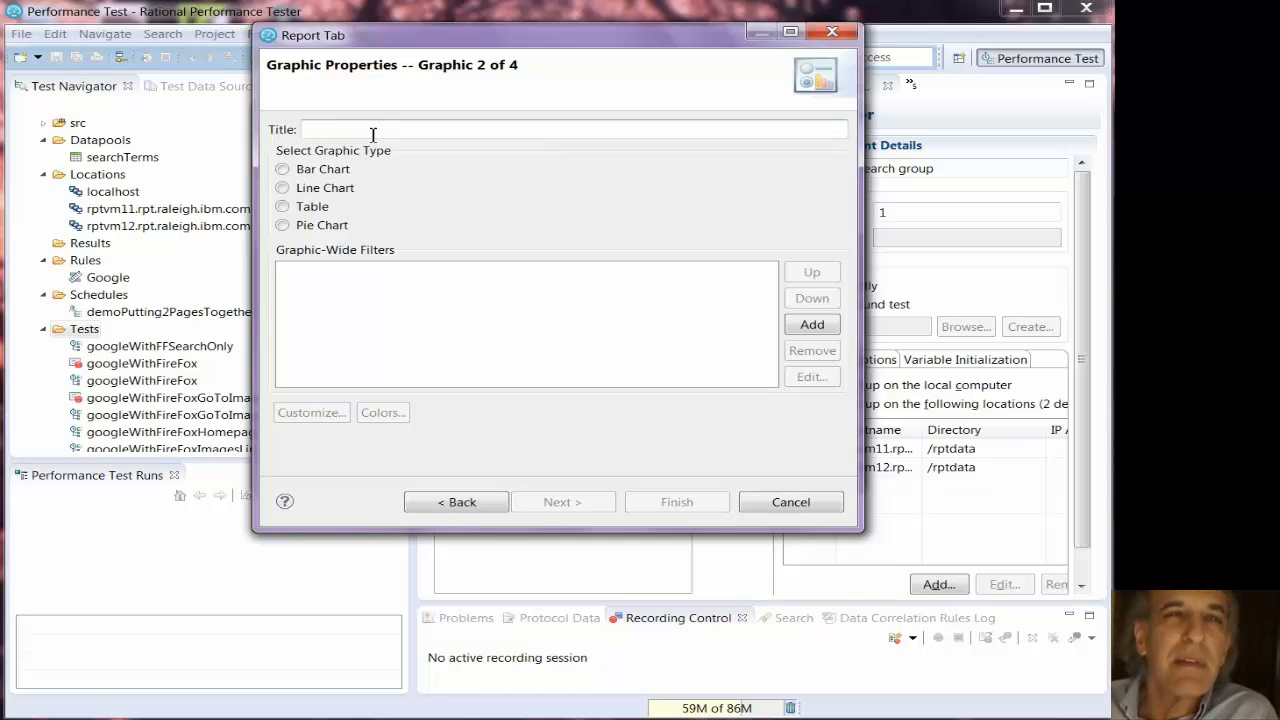
text(req)
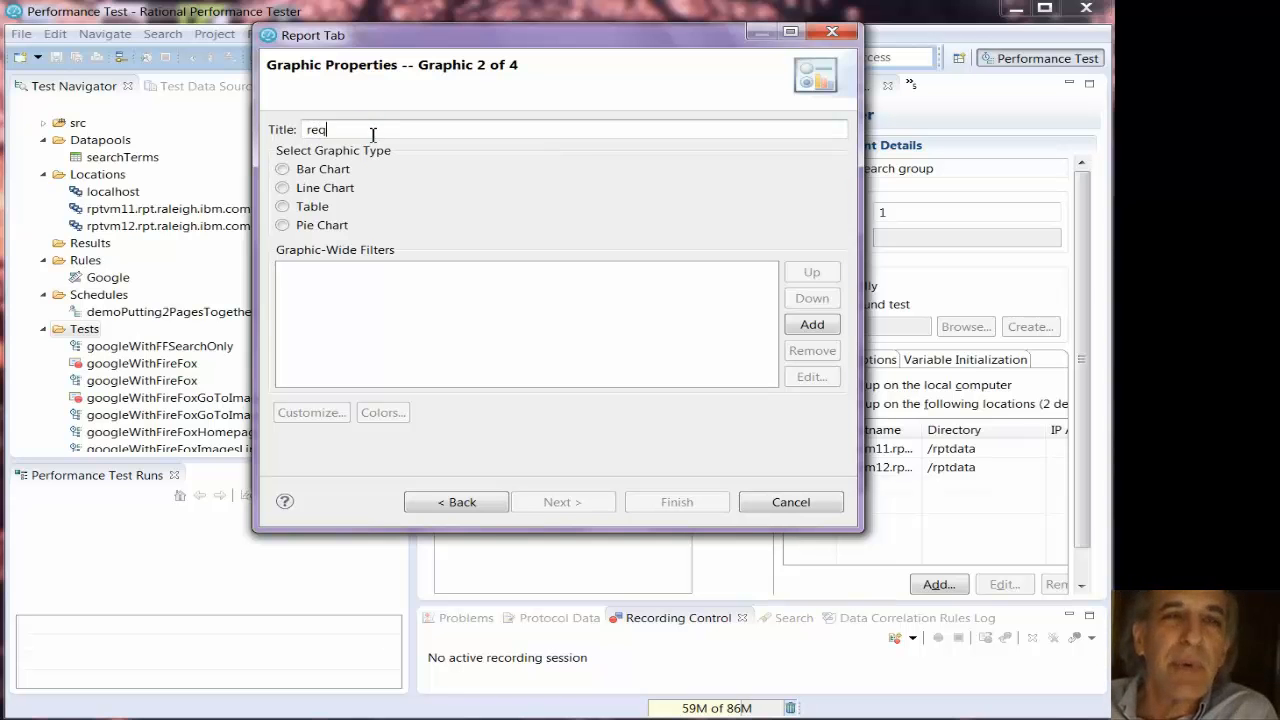
text(uests)
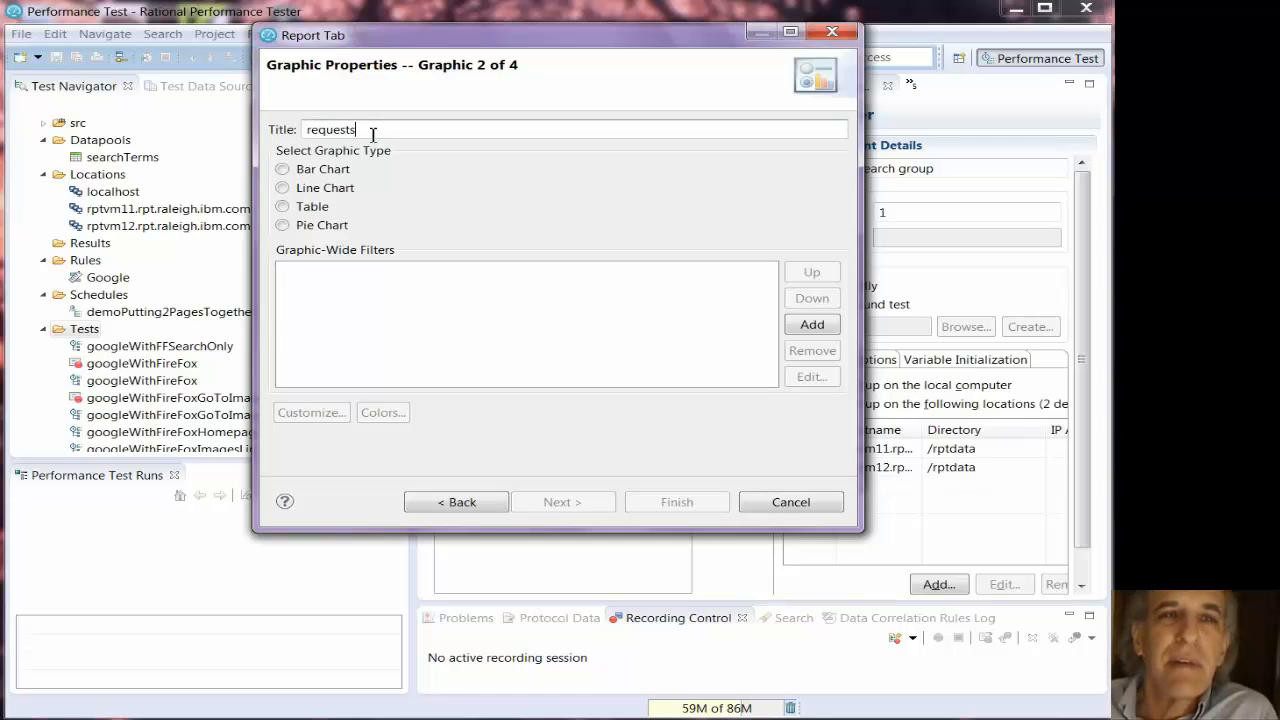
text(/second and )
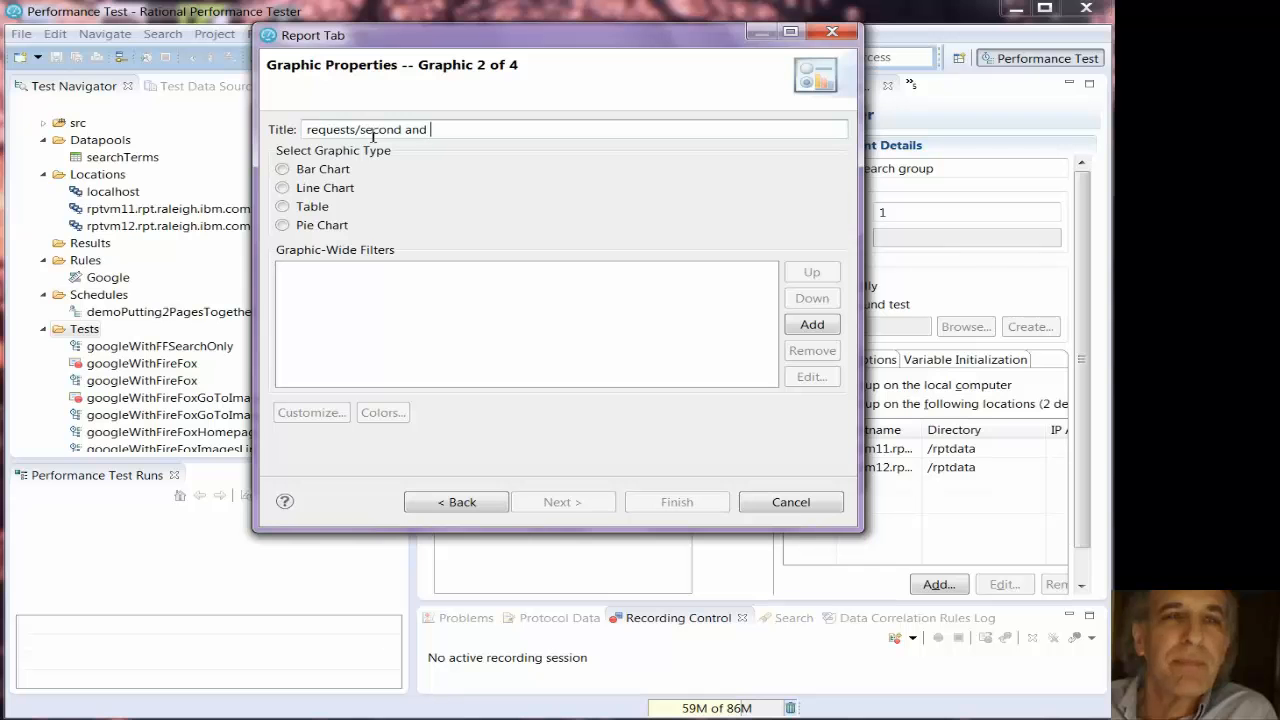
text(response time)
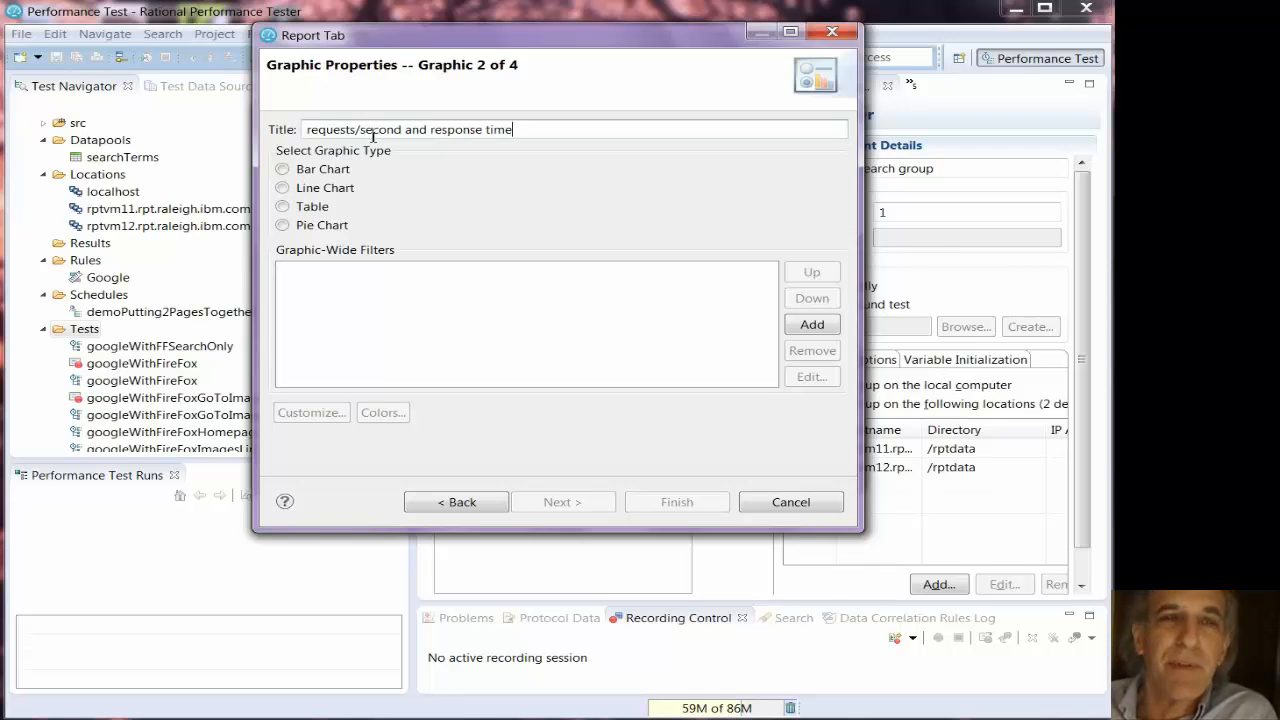
click(283, 207)
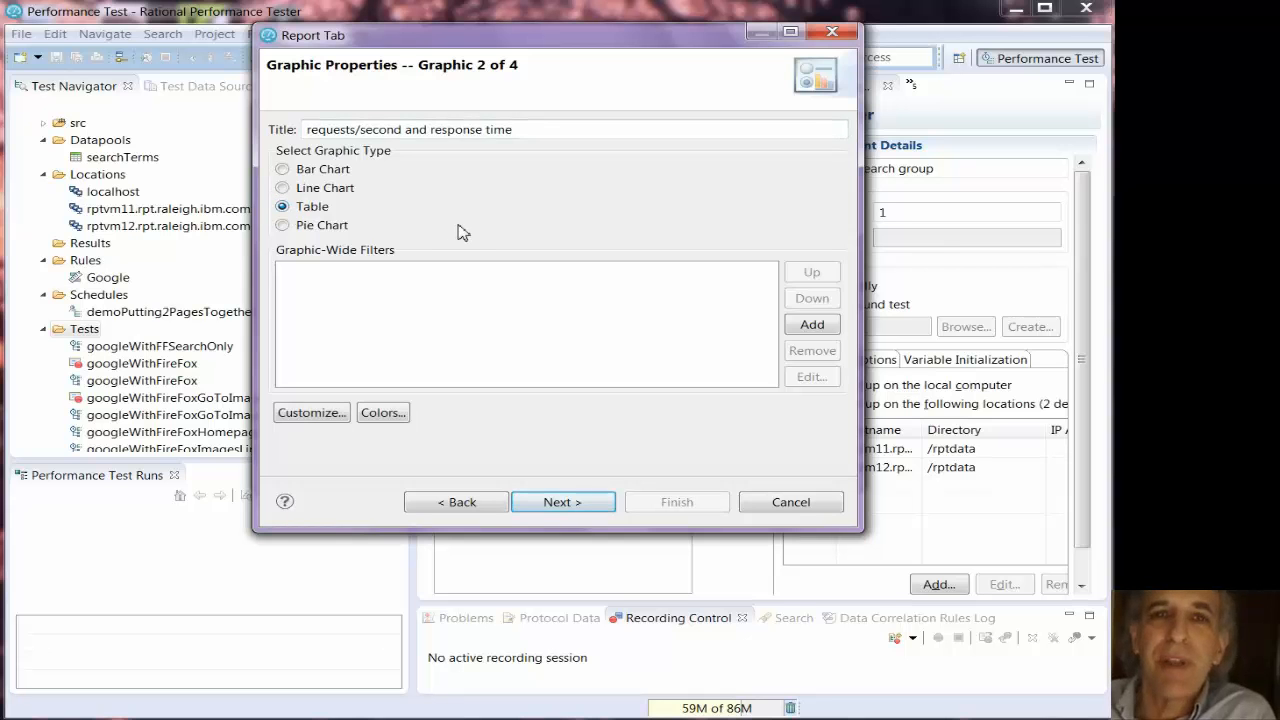
- Add the transaction performance counter Attempts, Total Transactions Started [for Run] to graphic 2's table
click(571, 498)
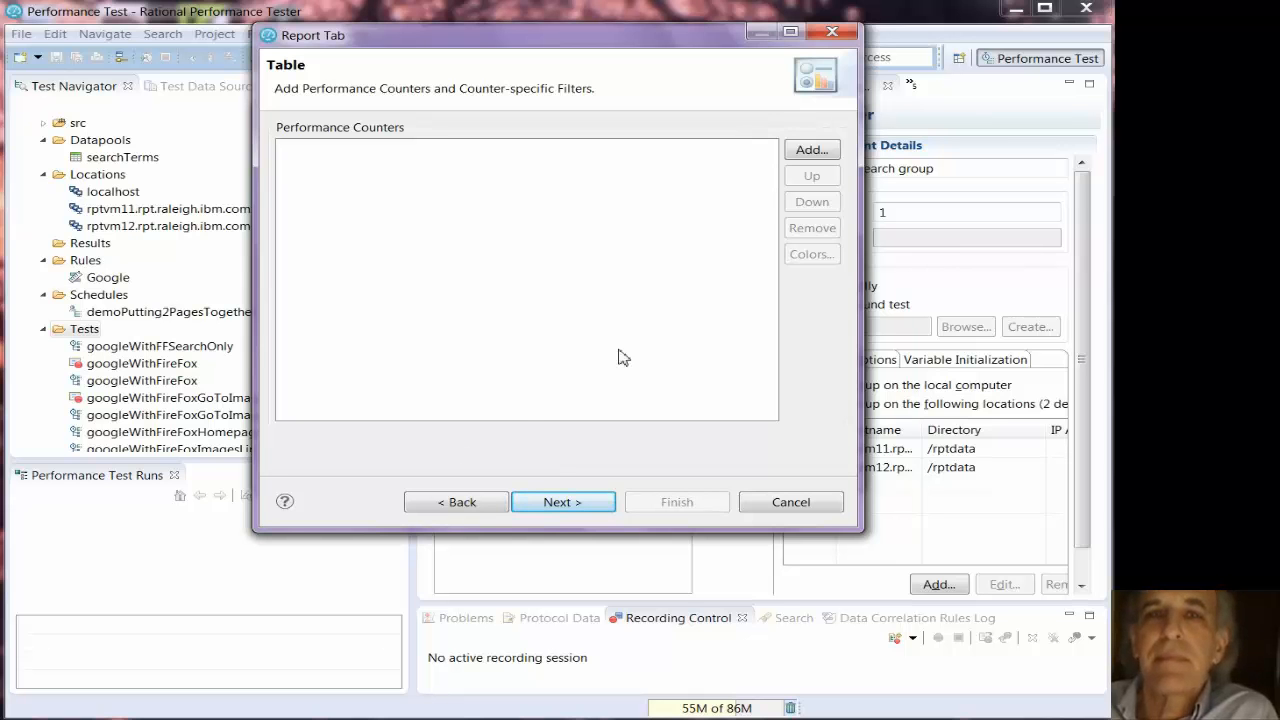
click(812, 150)
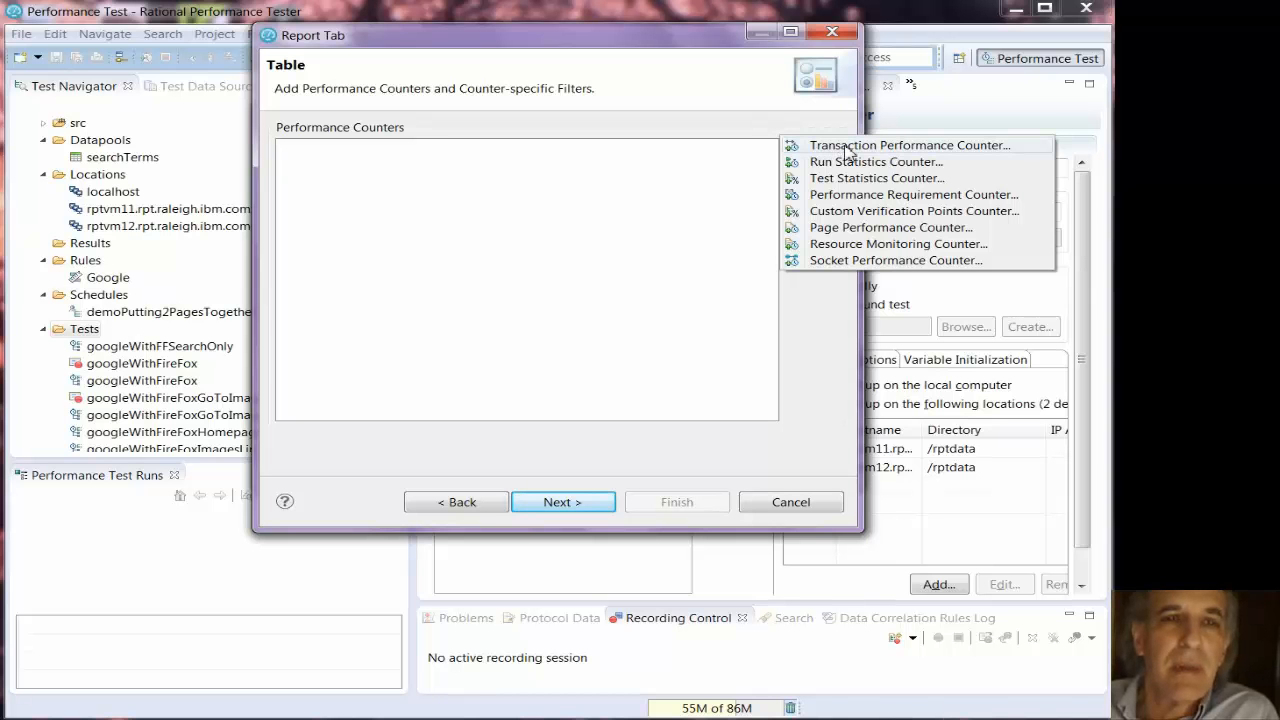
click(845, 147)
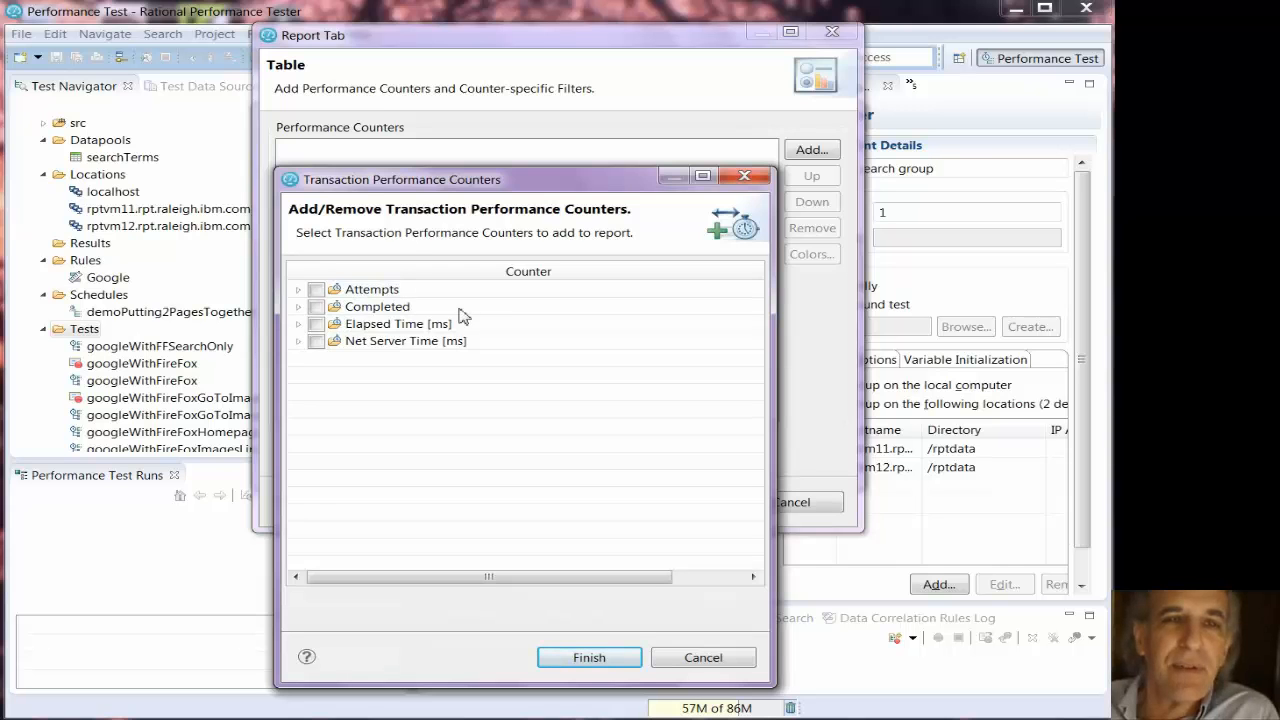
click(299, 290)
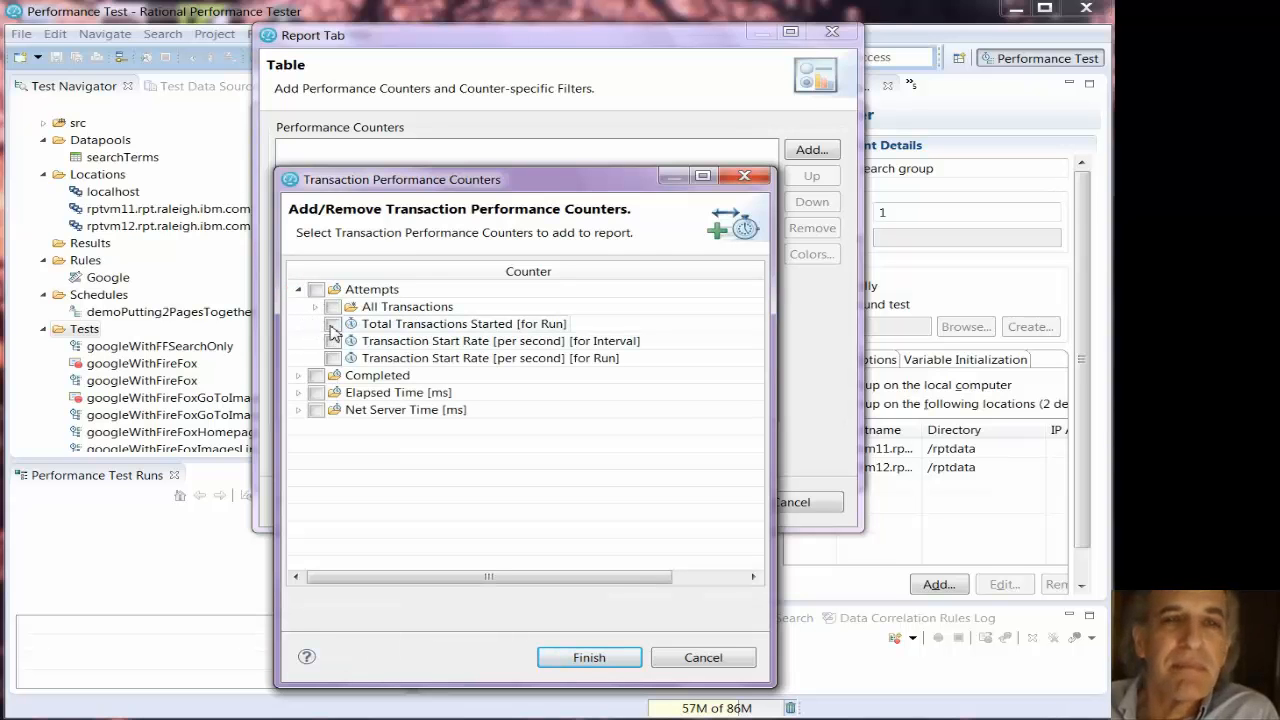
click(333, 325)
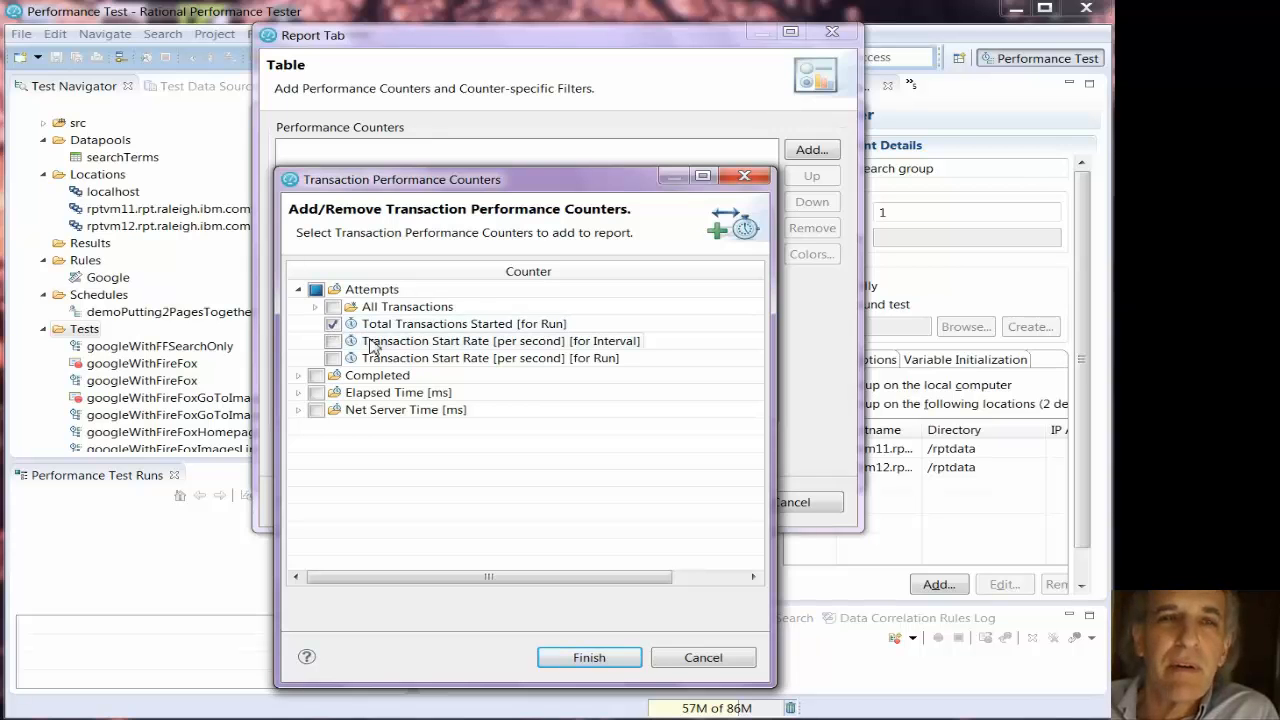
click(589, 657)
- Add the page performance counter Average Response Time For All Pages [ms] [for Run] to graphic 2's table
click(815, 157)
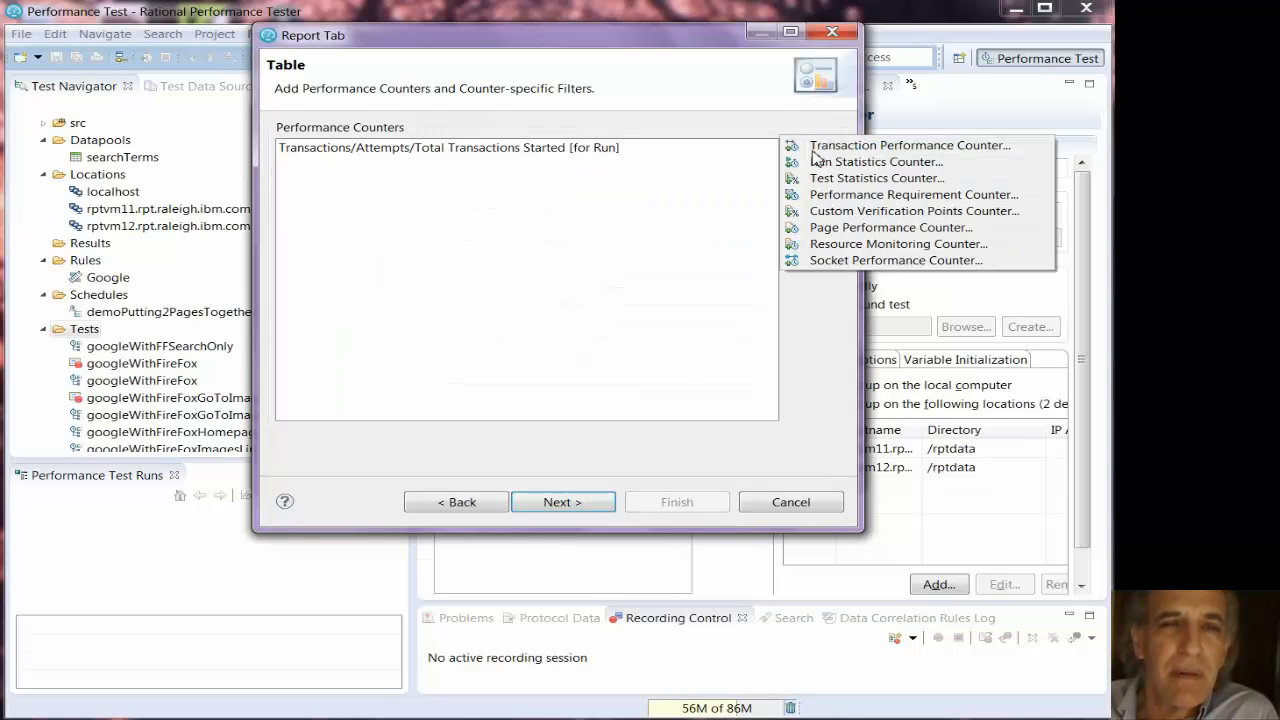
click(840, 228)
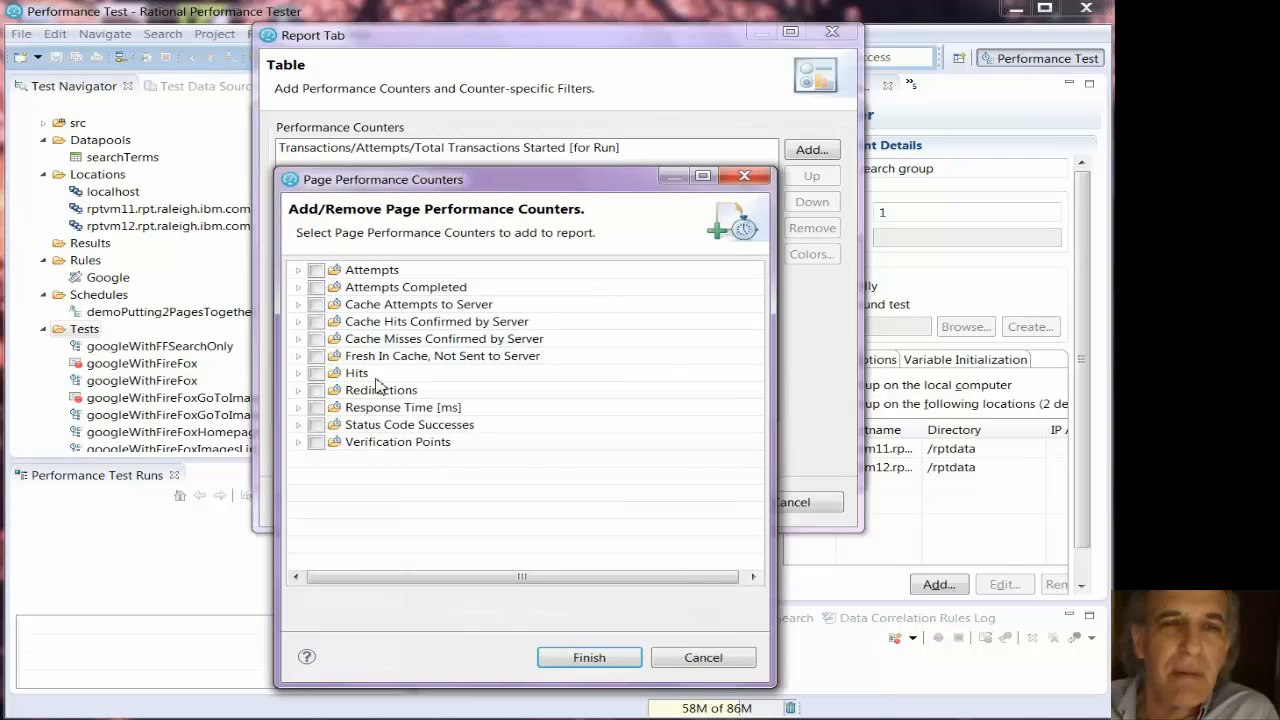
click(298, 408)
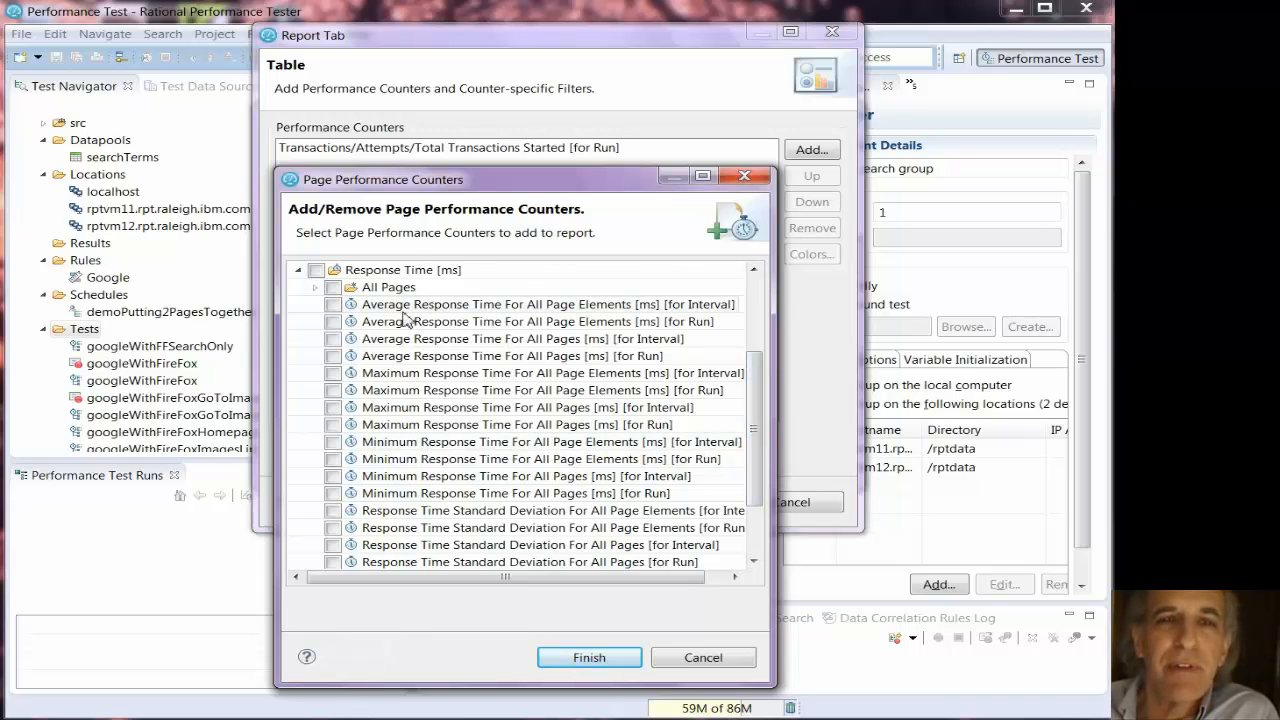
click(332, 340)
click(332, 340)
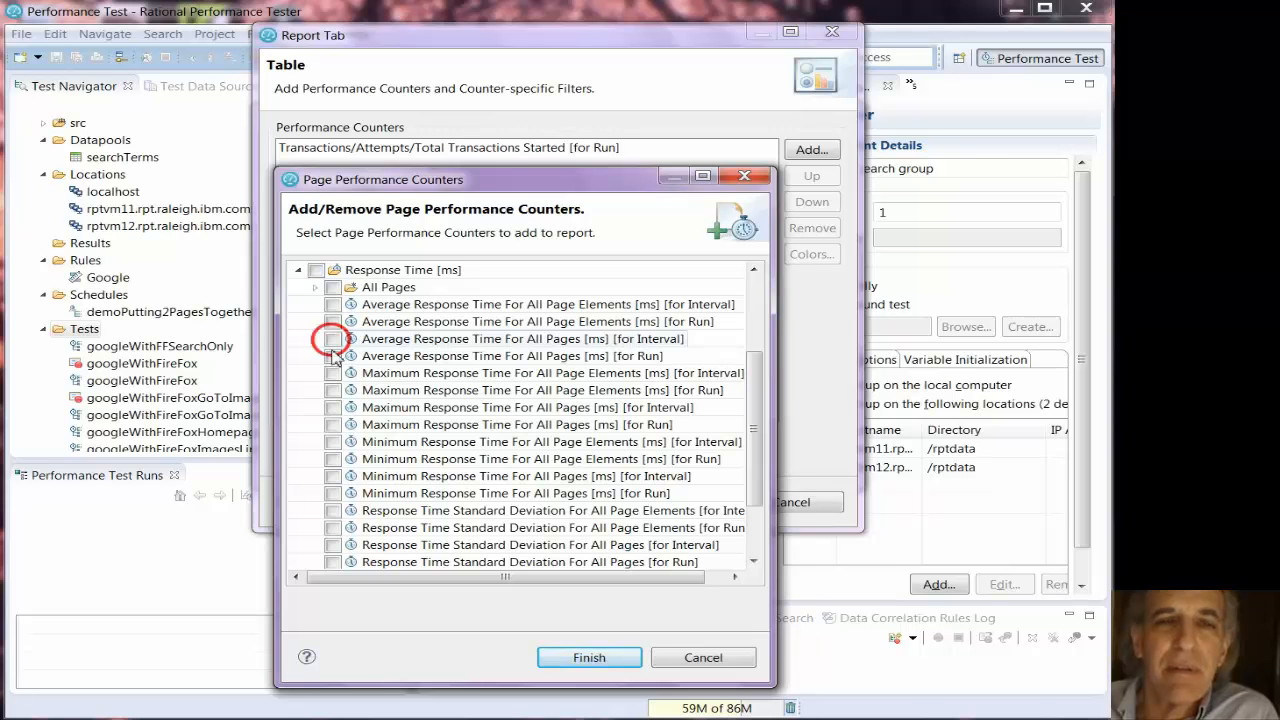
click(332, 356)
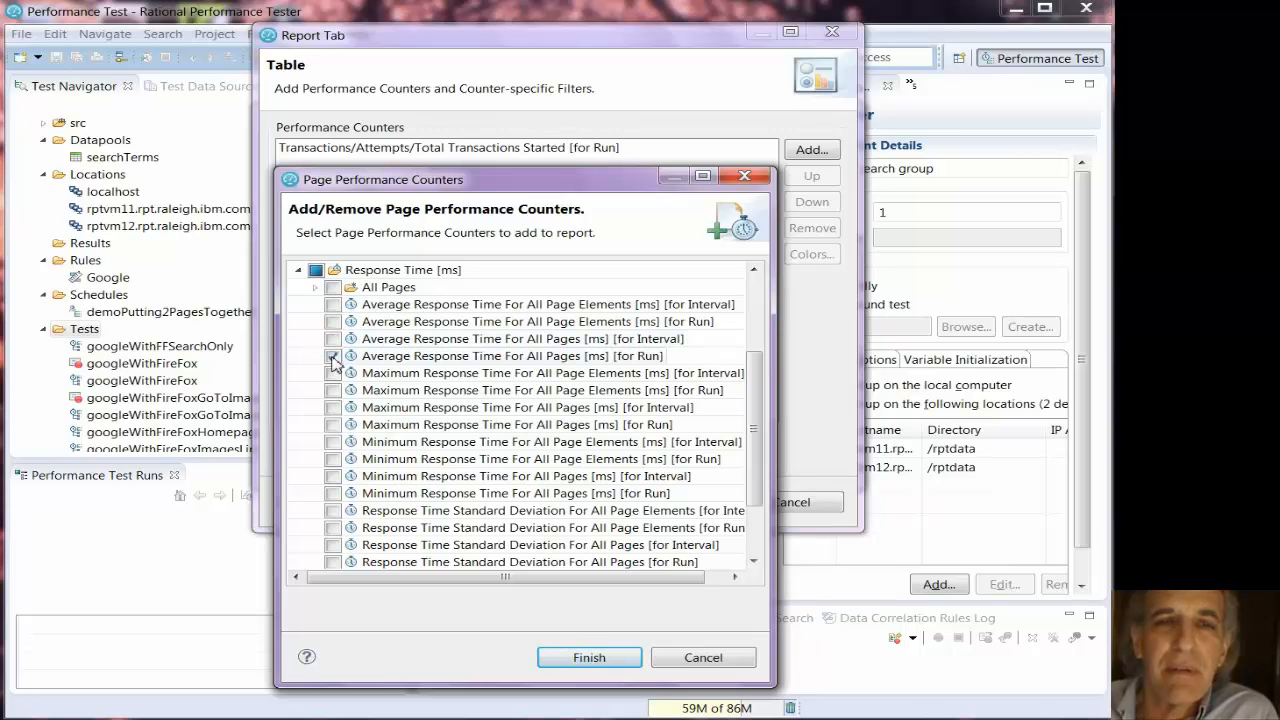
click(589, 657)
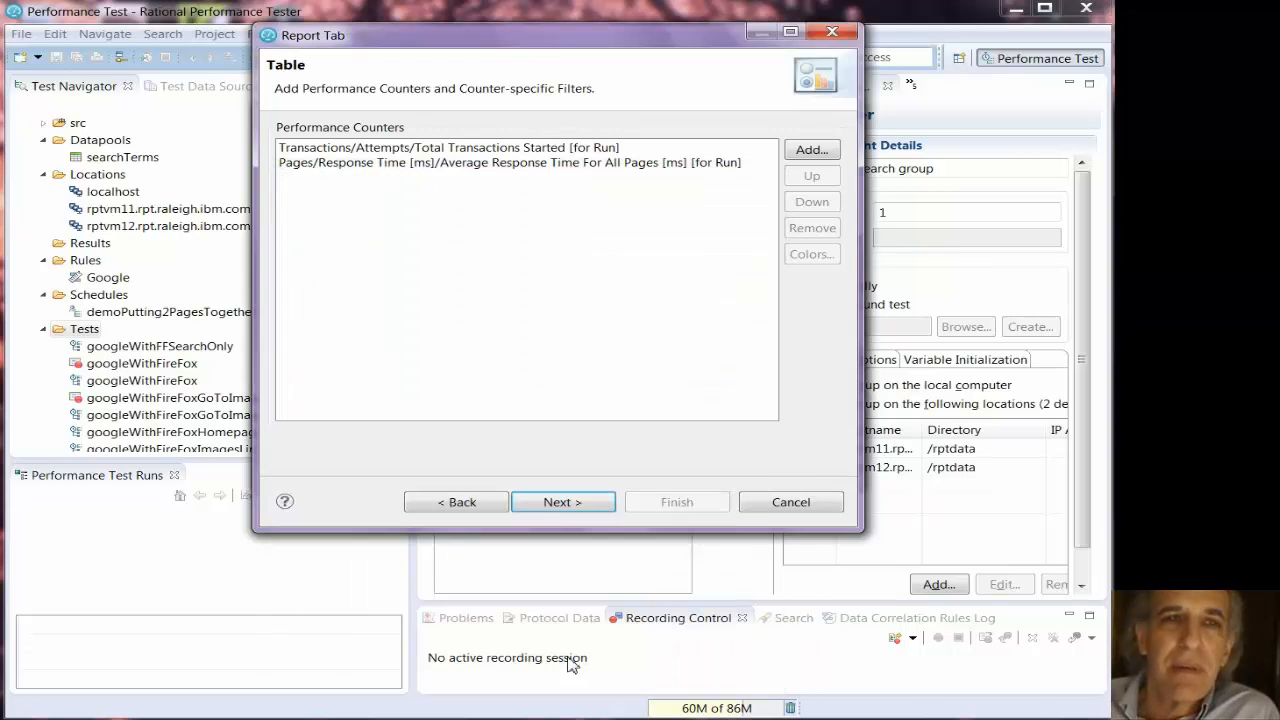
- Proceed to graphic 3, title it "cpu utilization" and set its graphic type to Table
click(557, 503)
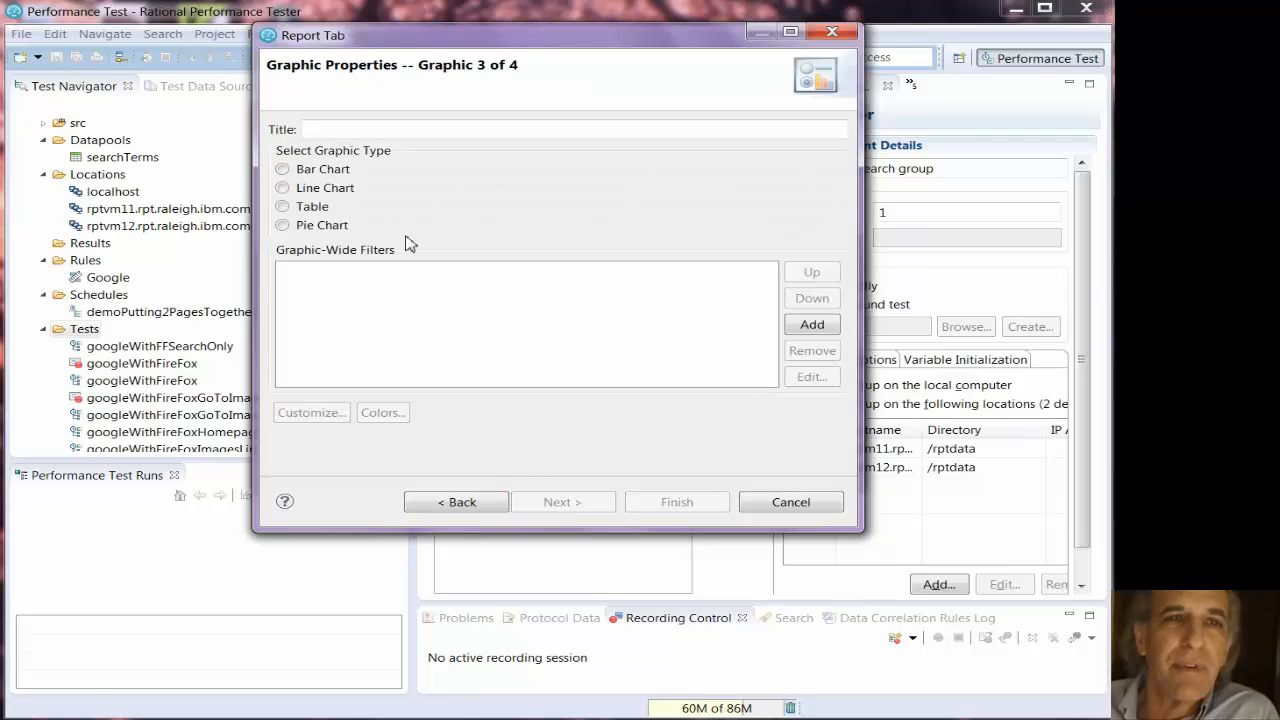
click(389, 130)
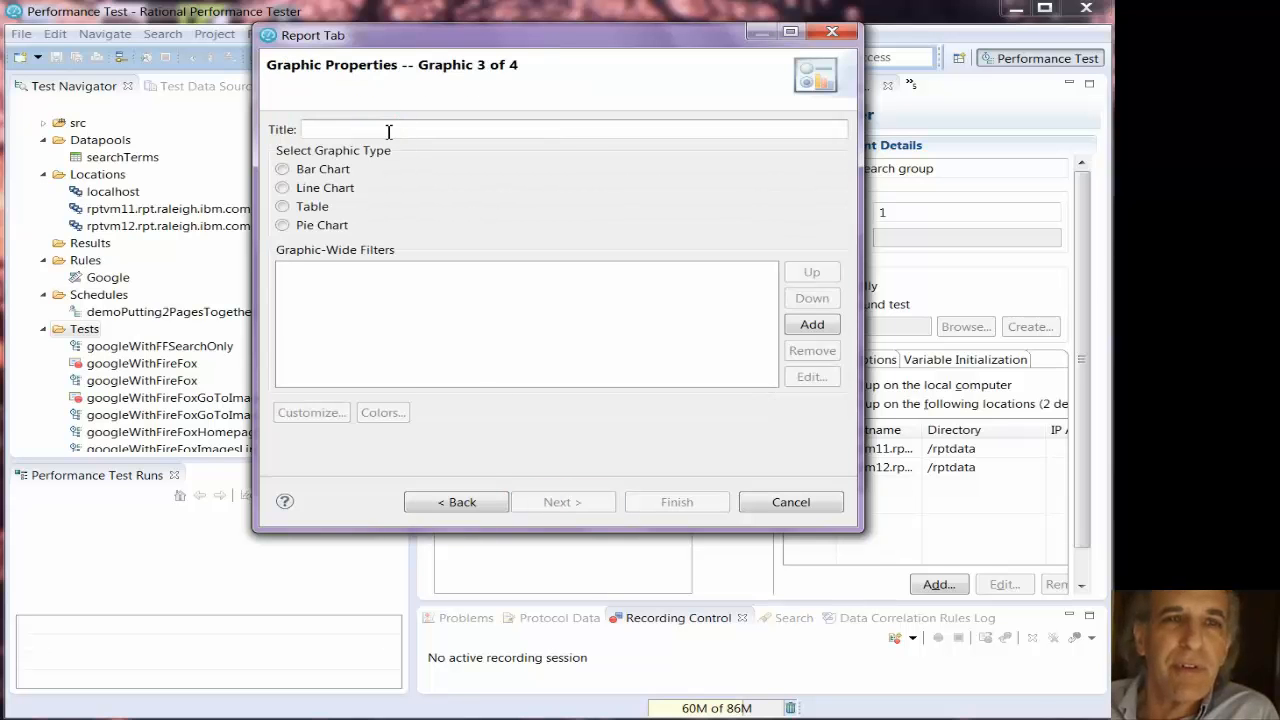
text(cpu util)
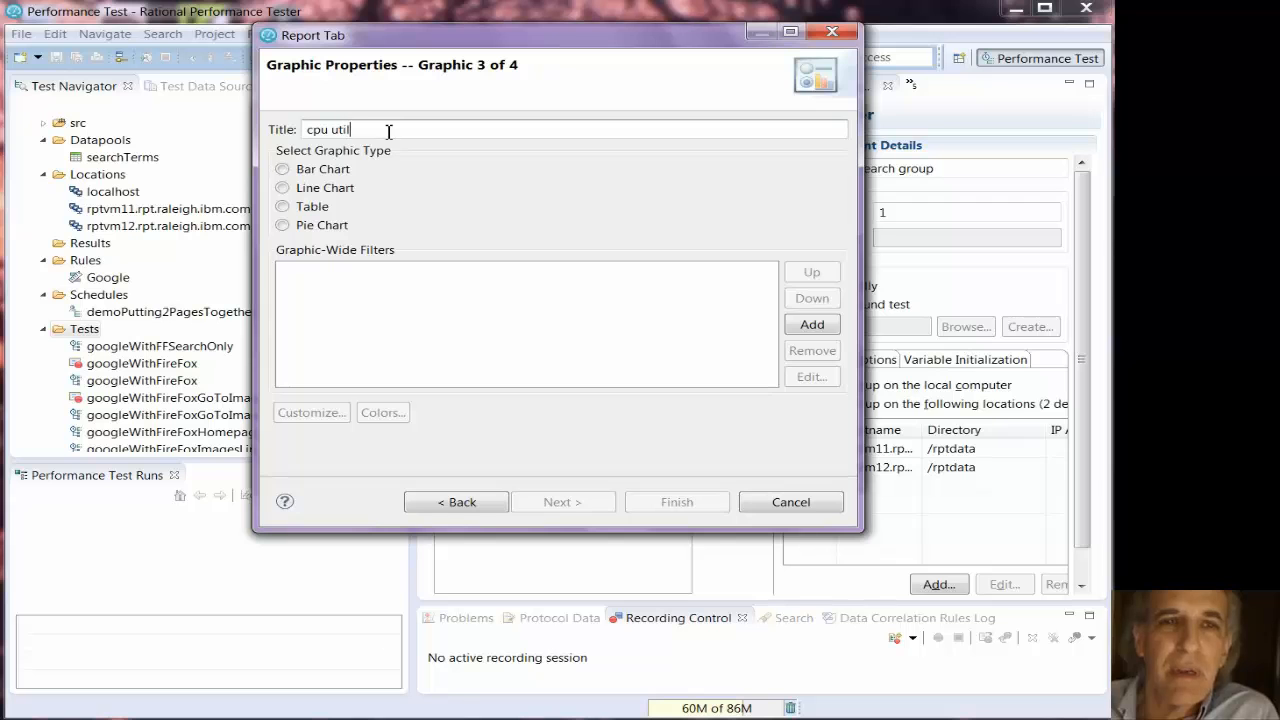
text(ization)
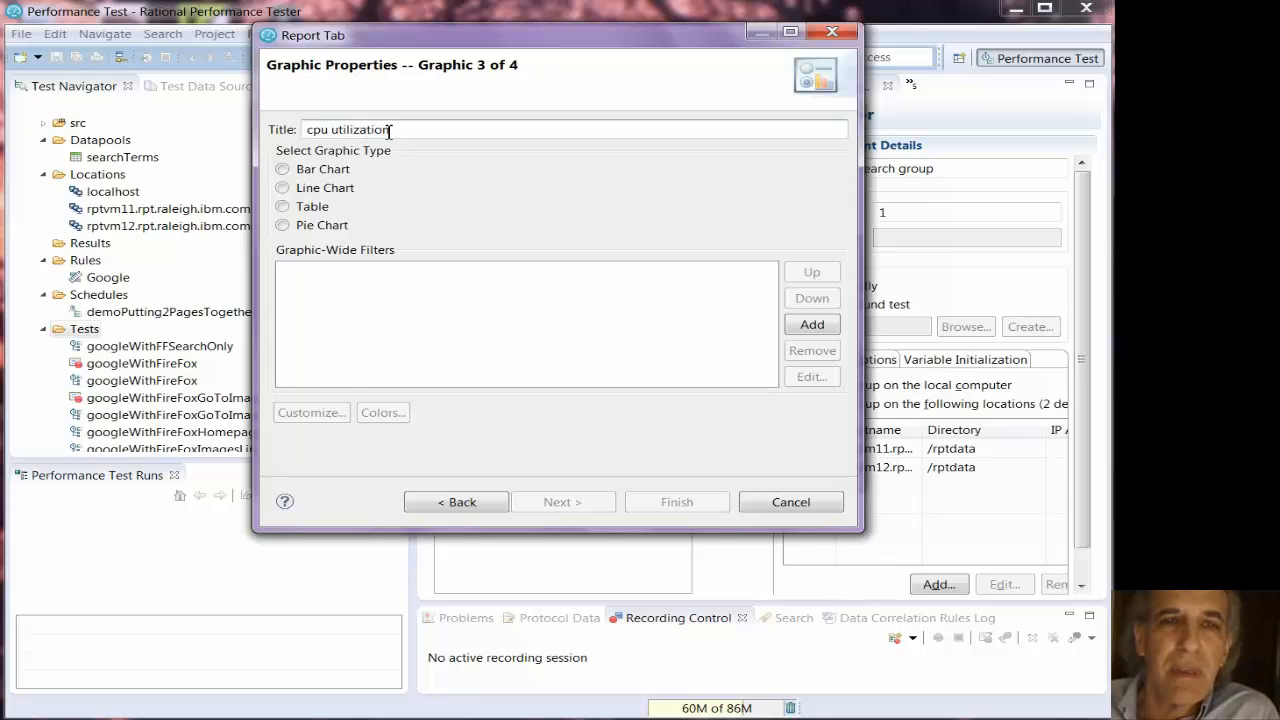
click(282, 206)
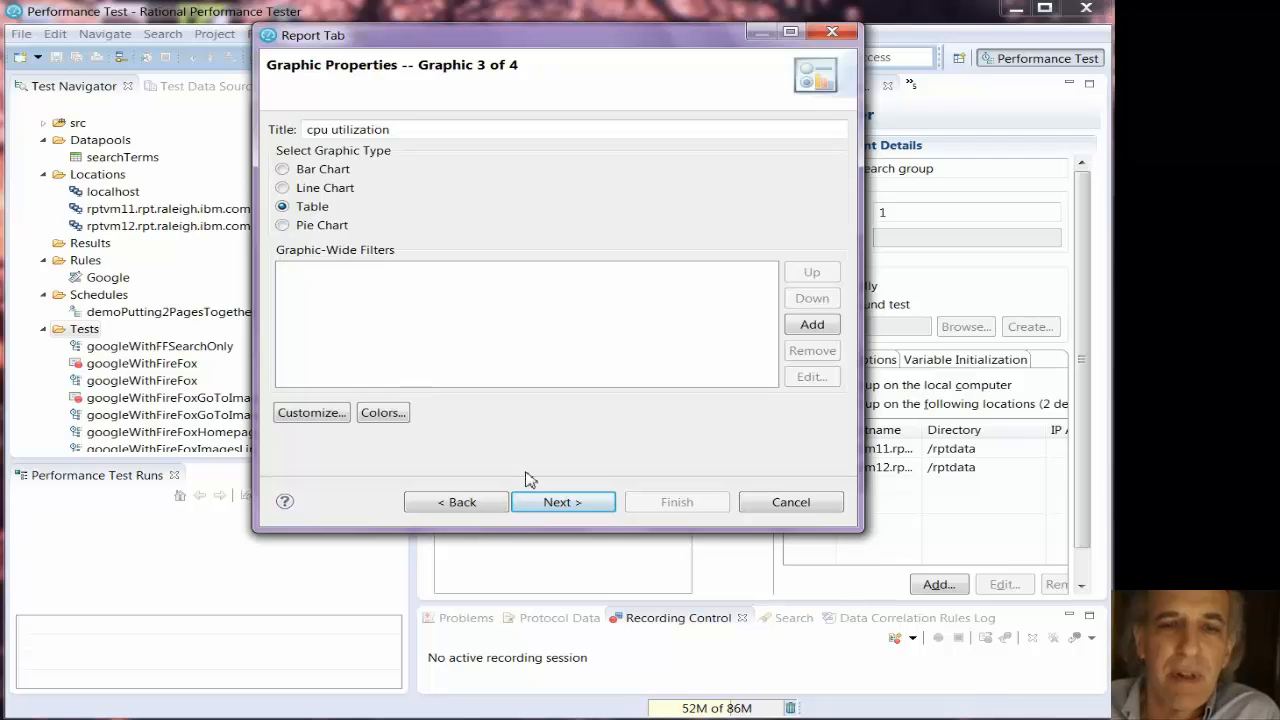
- Add resource monitoring counters to graphic 3's table, set to be added automatically as they appear in the result
click(561, 502)
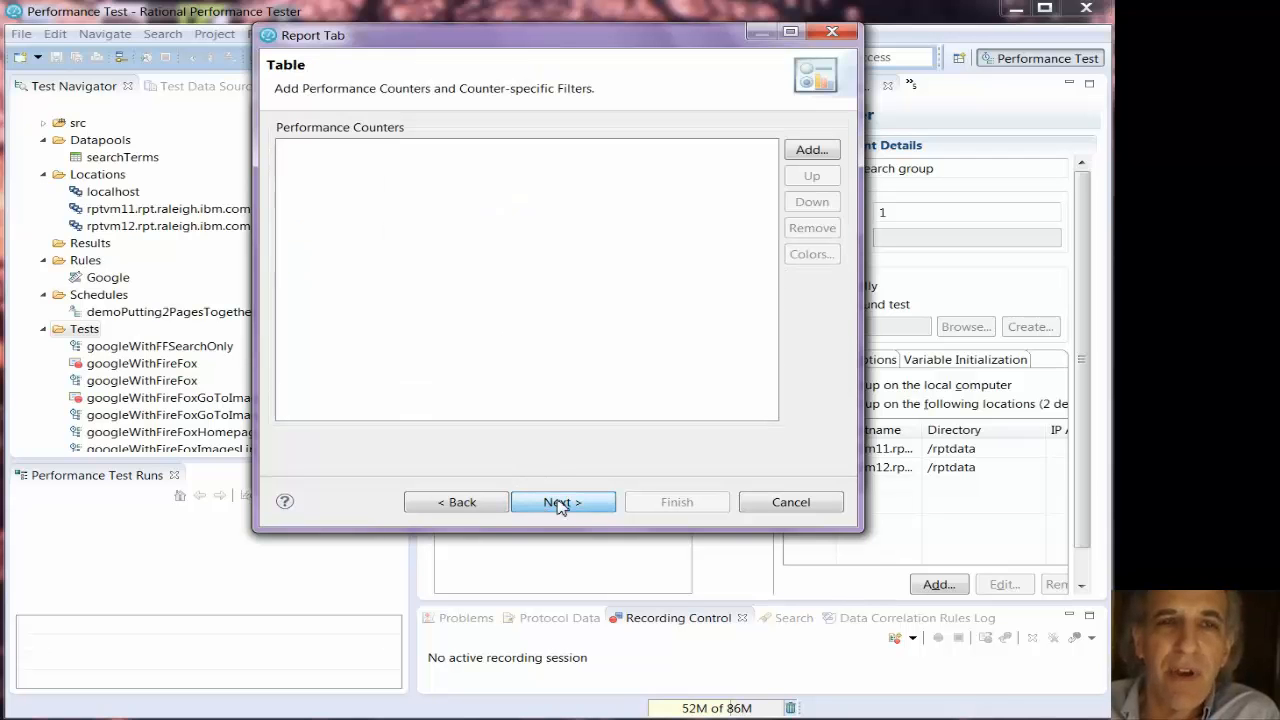
click(810, 150)
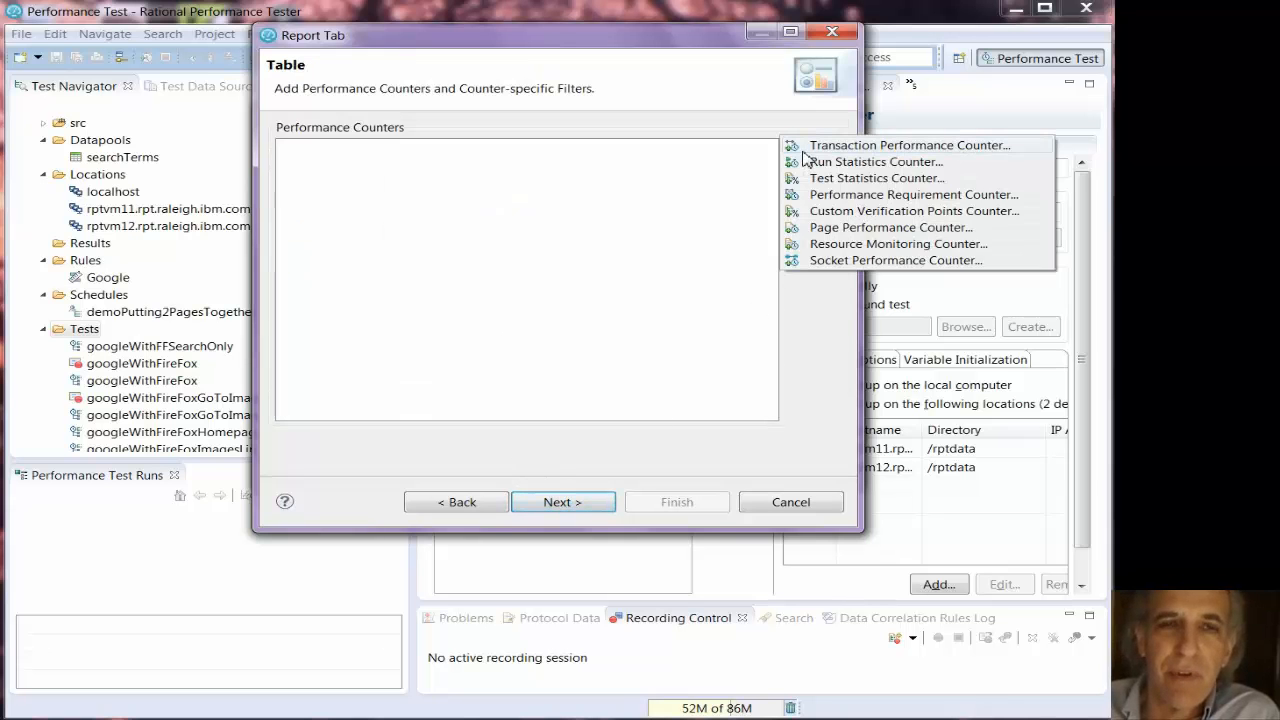
click(840, 244)
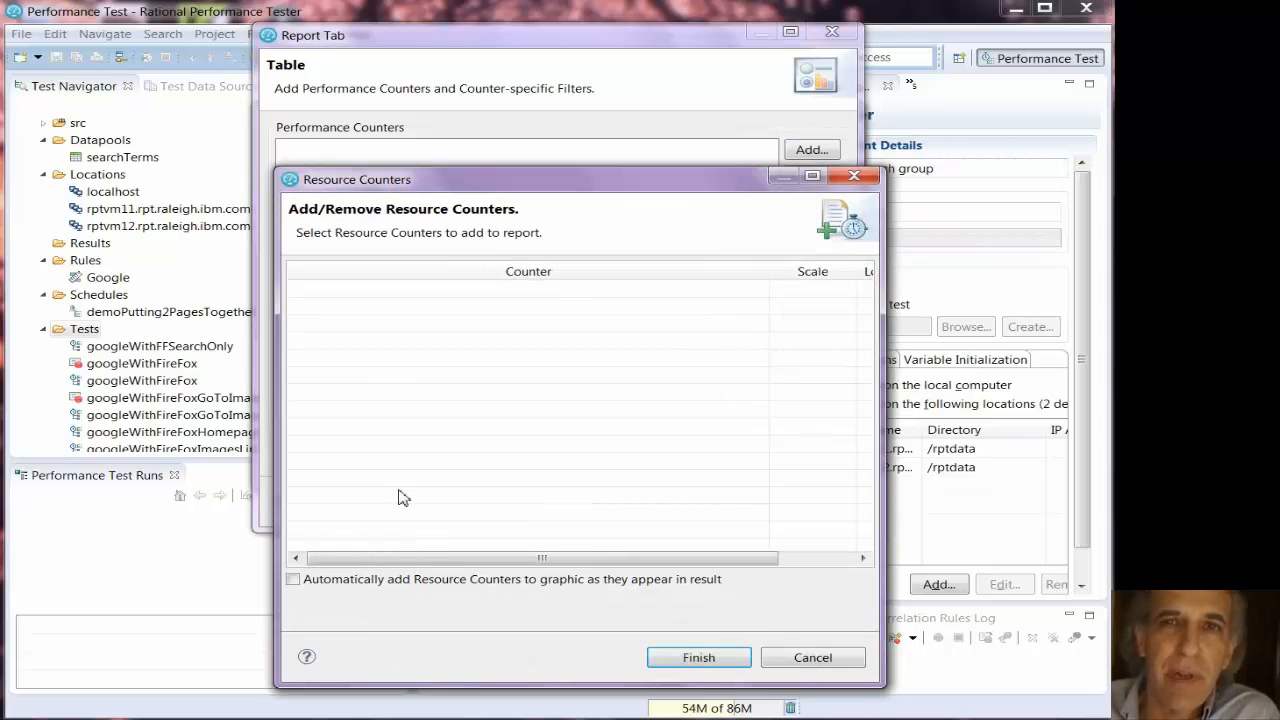
click(293, 579)
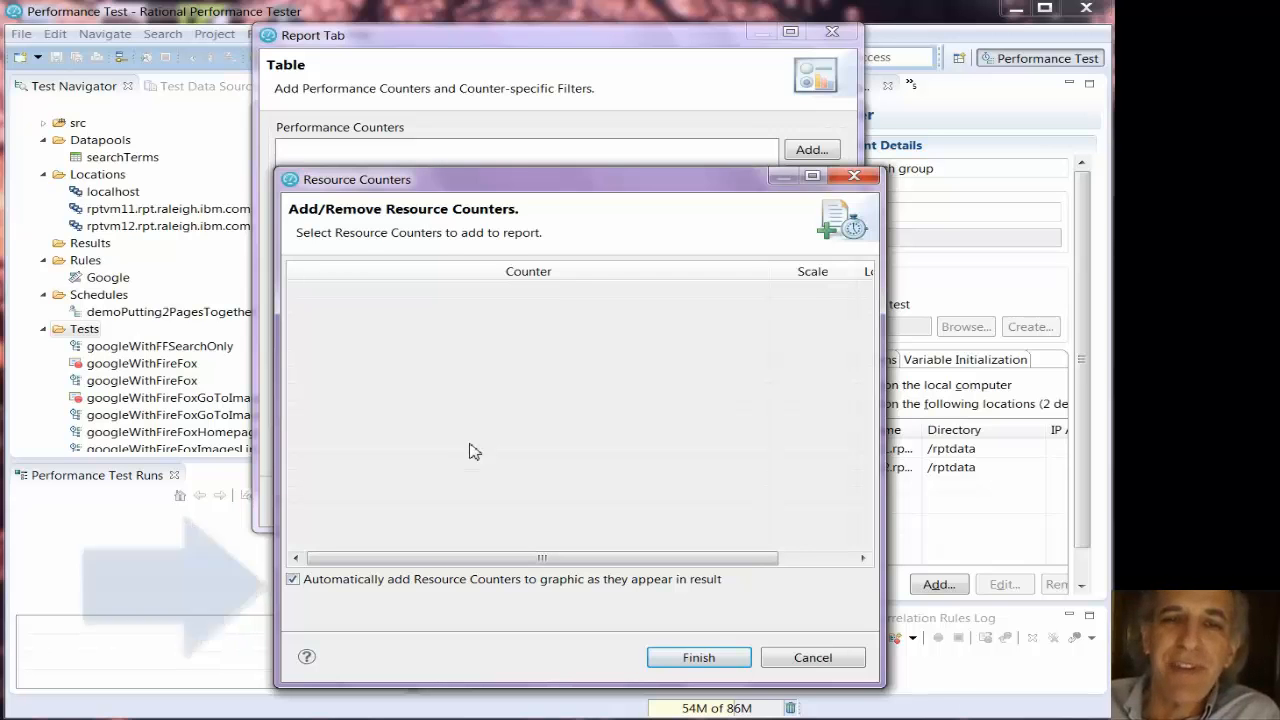
click(687, 659)
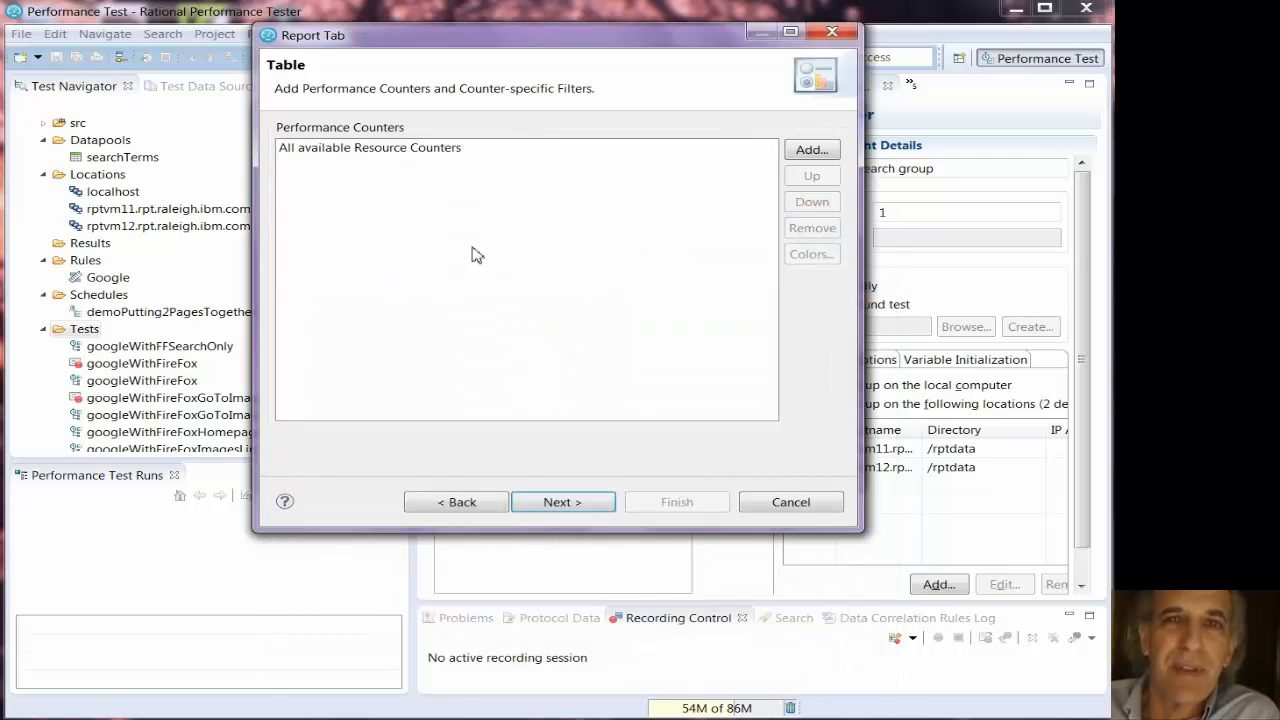
- Proceed to graphic 4, title it "bytes sent received" and set its graphic type to Table
click(555, 501)
click(369, 134)
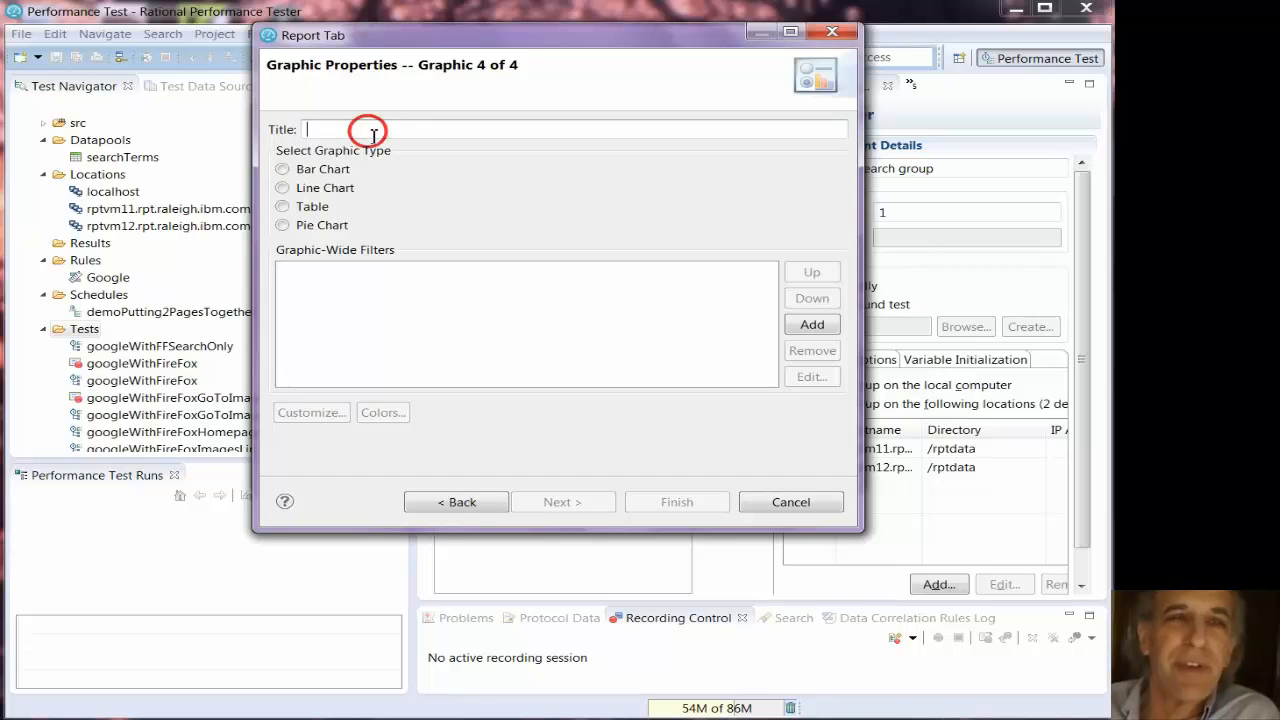
text(bytes se)
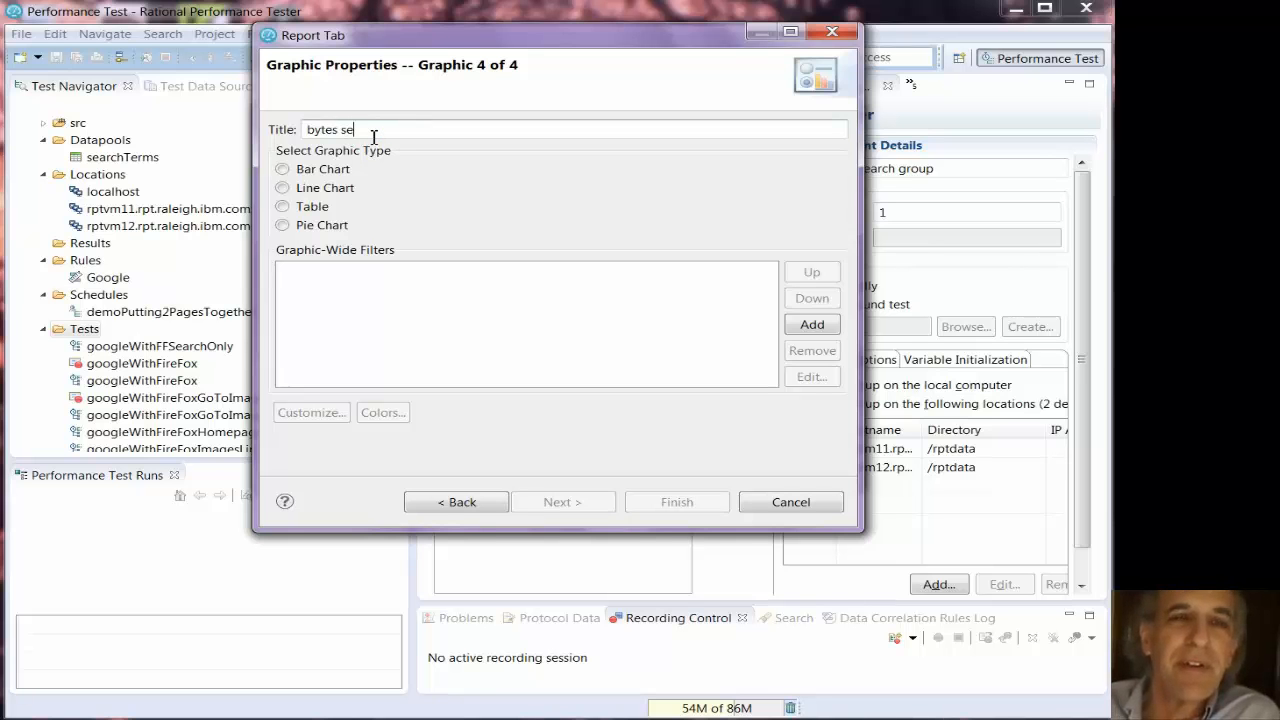
text(nt recieve)
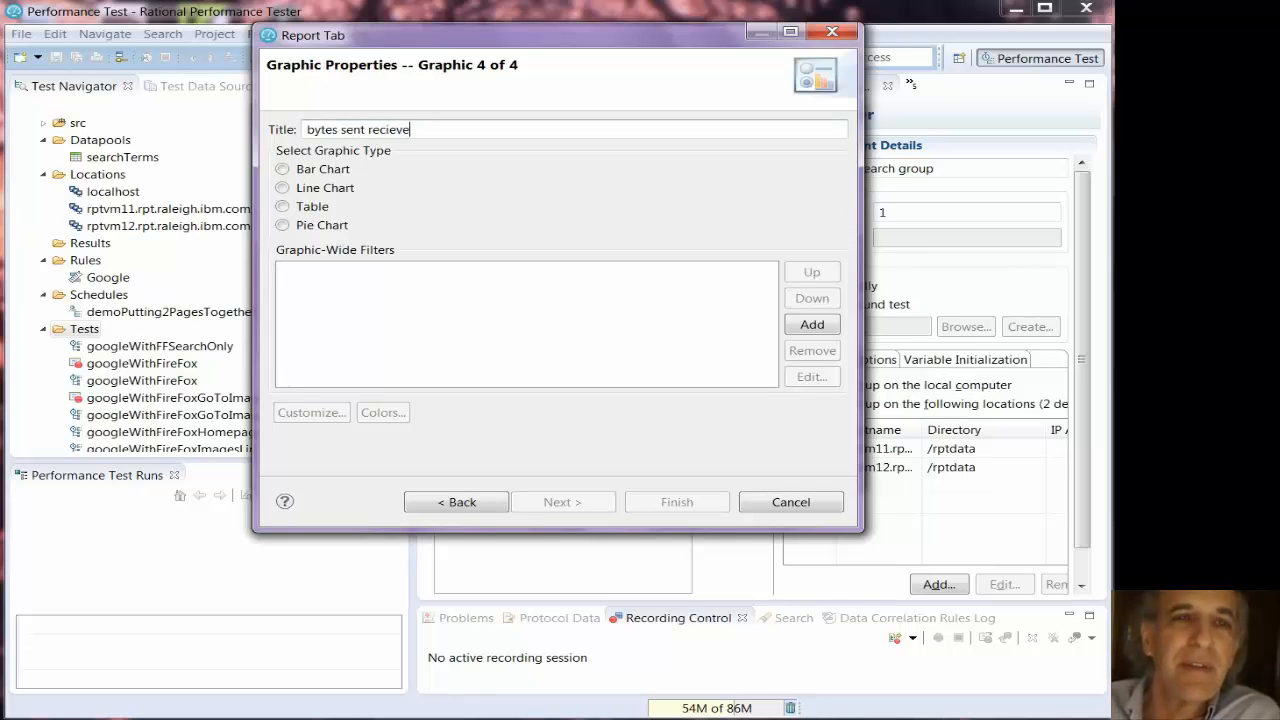
key(BackSpace)
key(BackSpace)
key(BackSpace)
key(BackSpace)
text(eived)
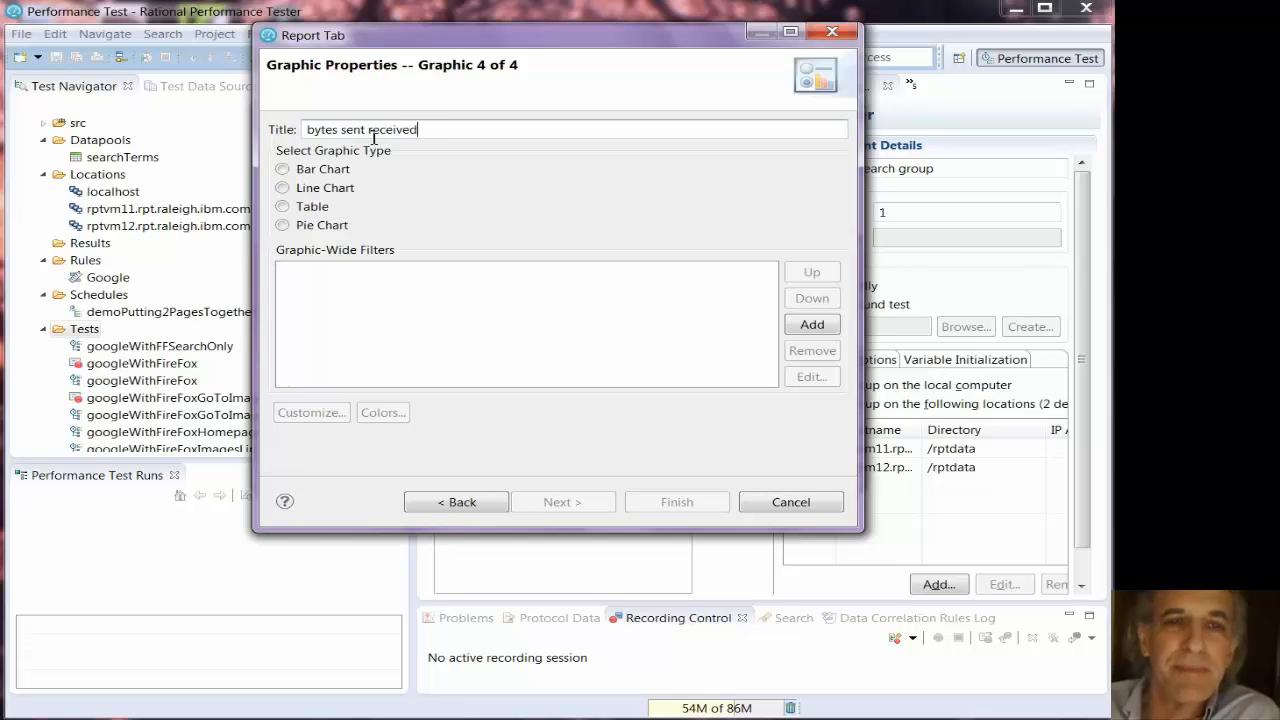
click(283, 207)
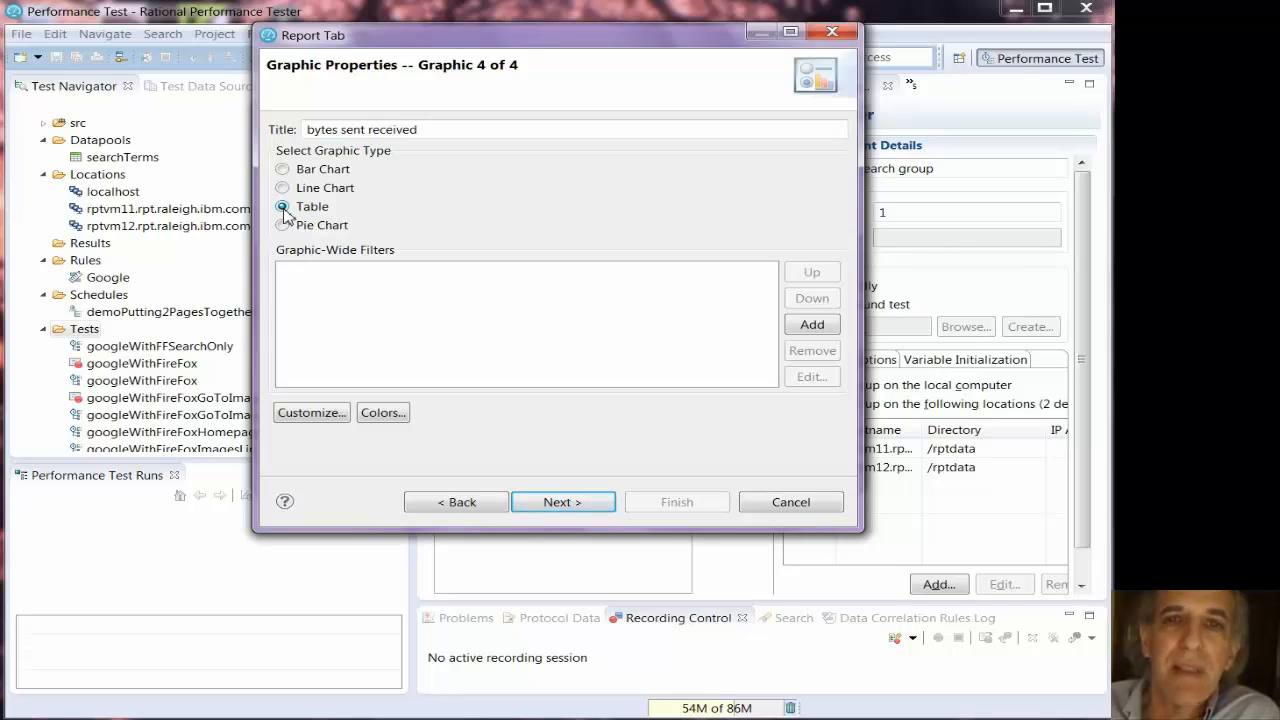
- Add the run statistics throughput counters Bytes Received [for Run] and Bytes Sent [for Run] to graphic 4's table
click(558, 500)
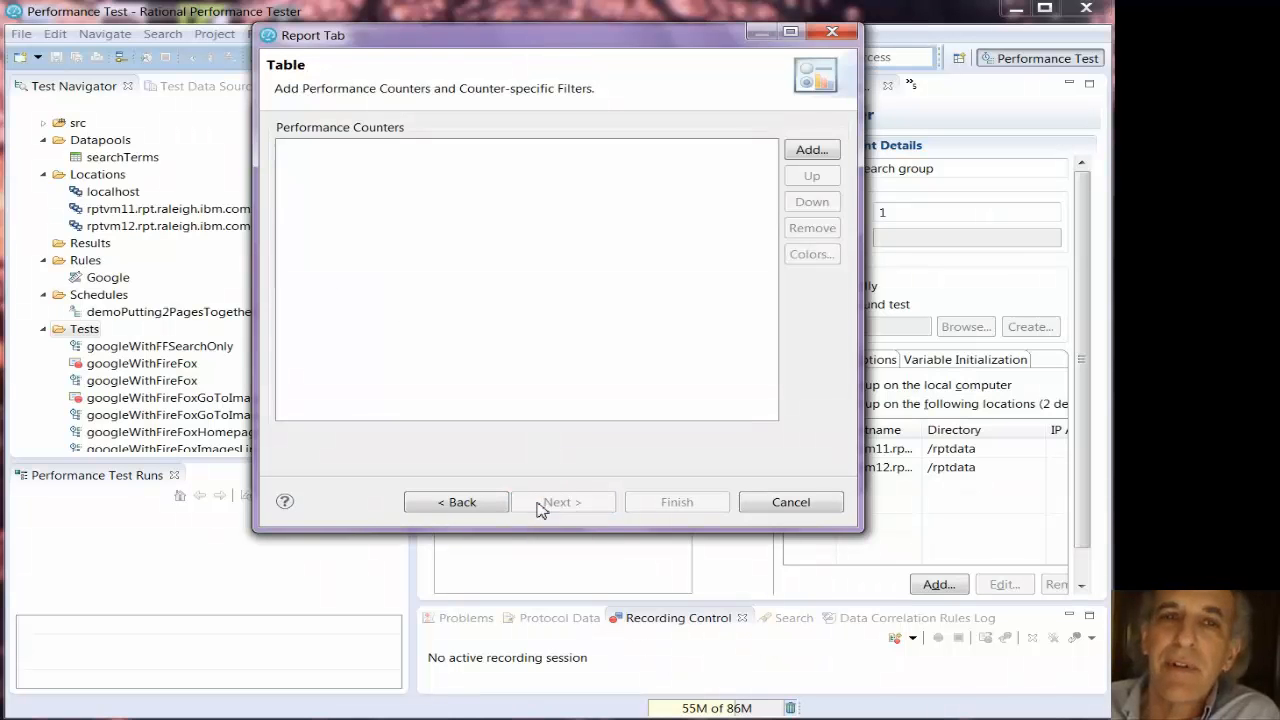
click(812, 152)
click(858, 164)
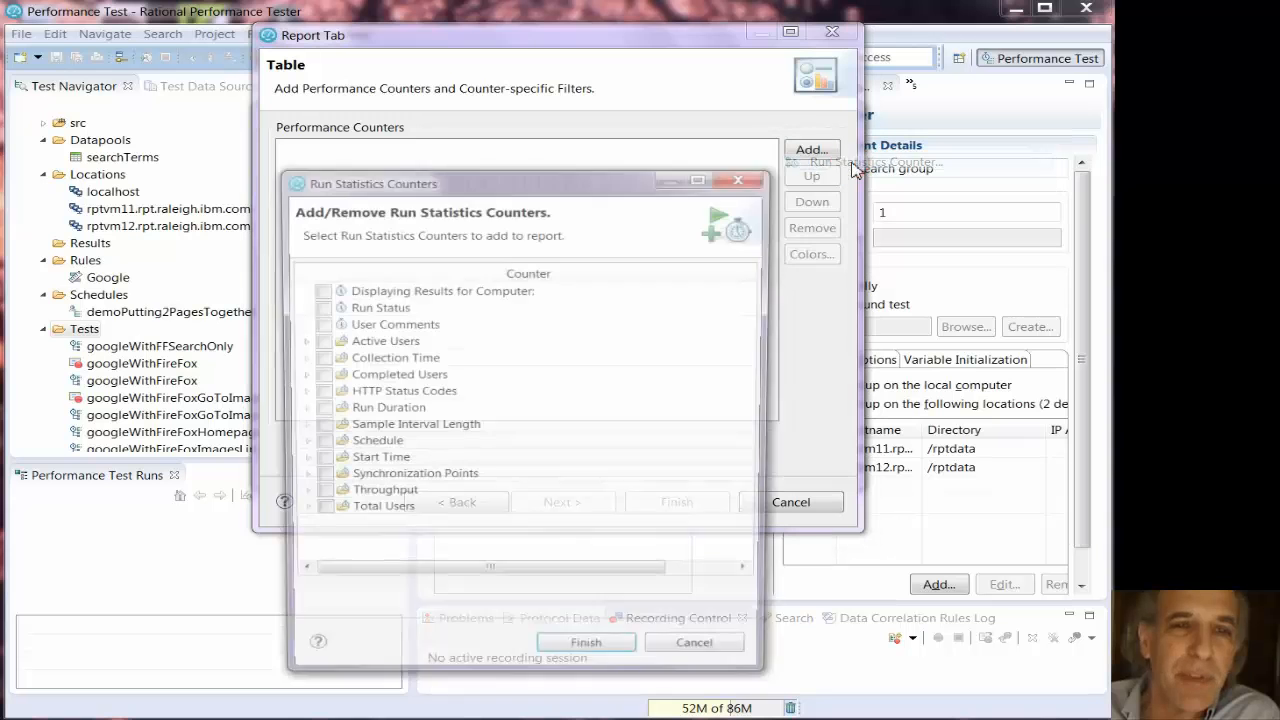
click(298, 496)
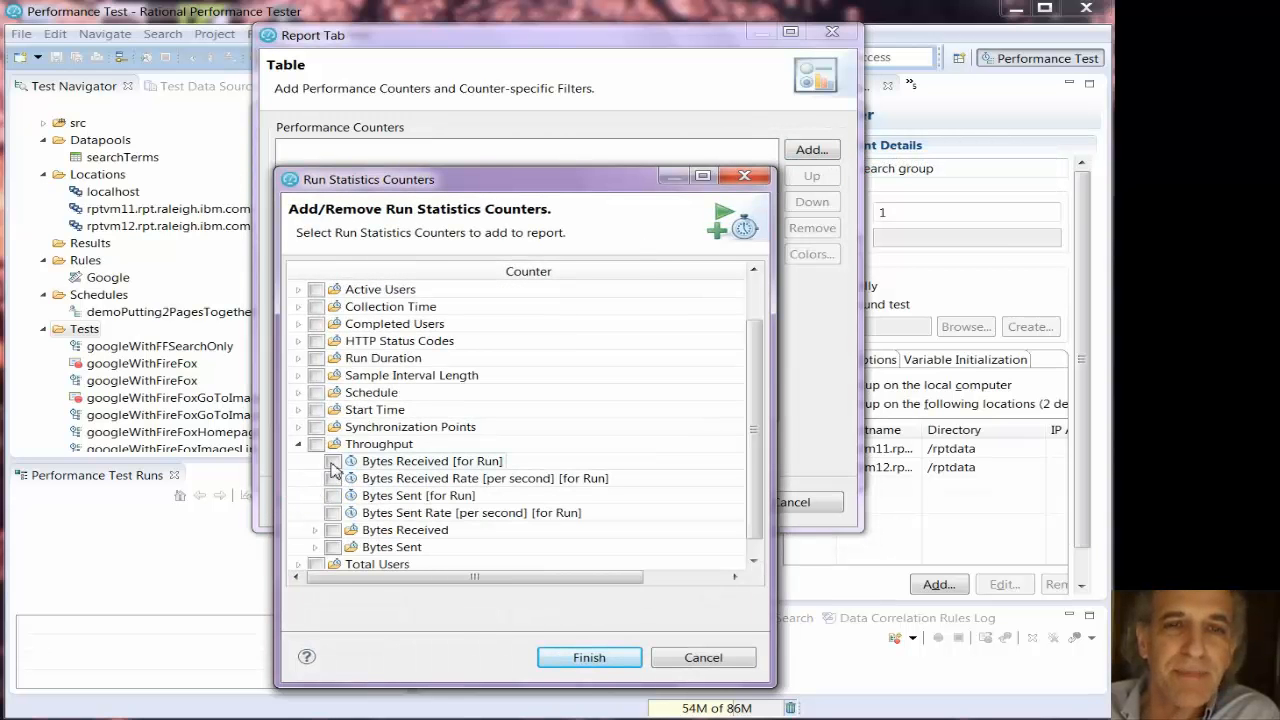
click(333, 461)
click(333, 495)
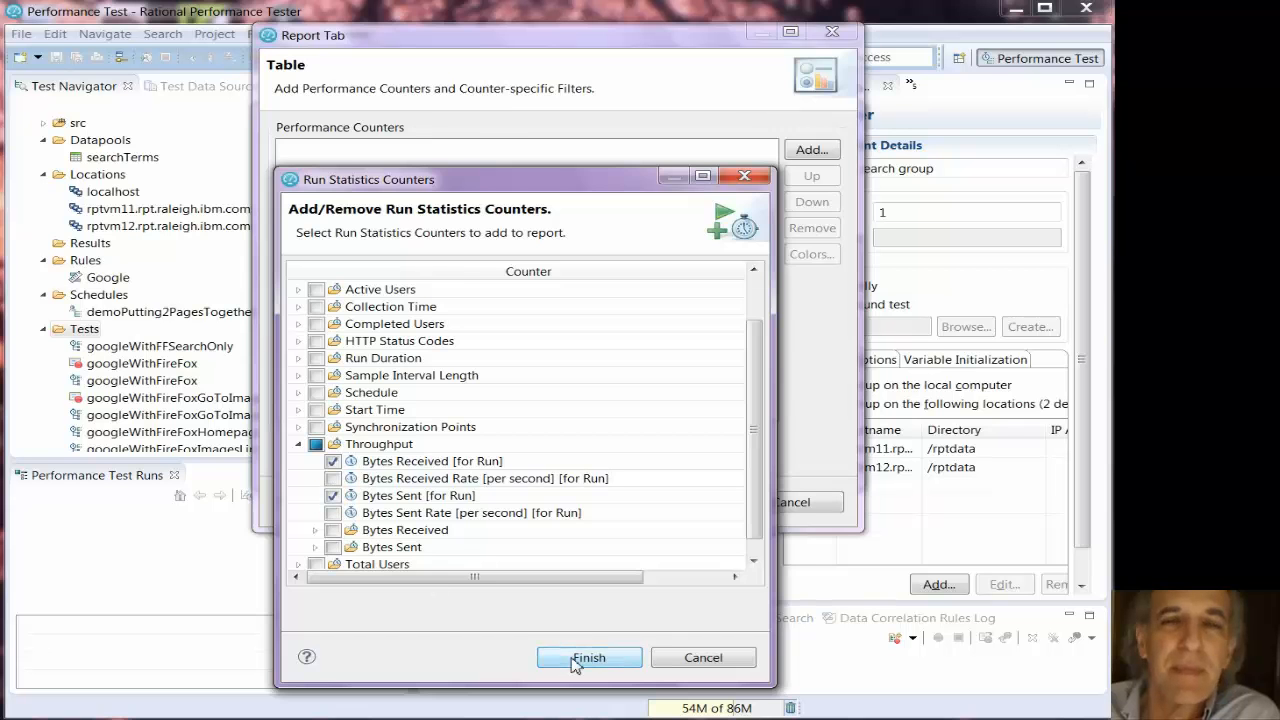
click(589, 657)
- Complete the four-graphic tab, finish creating "my new custom report" and close the report selection
click(672, 500)
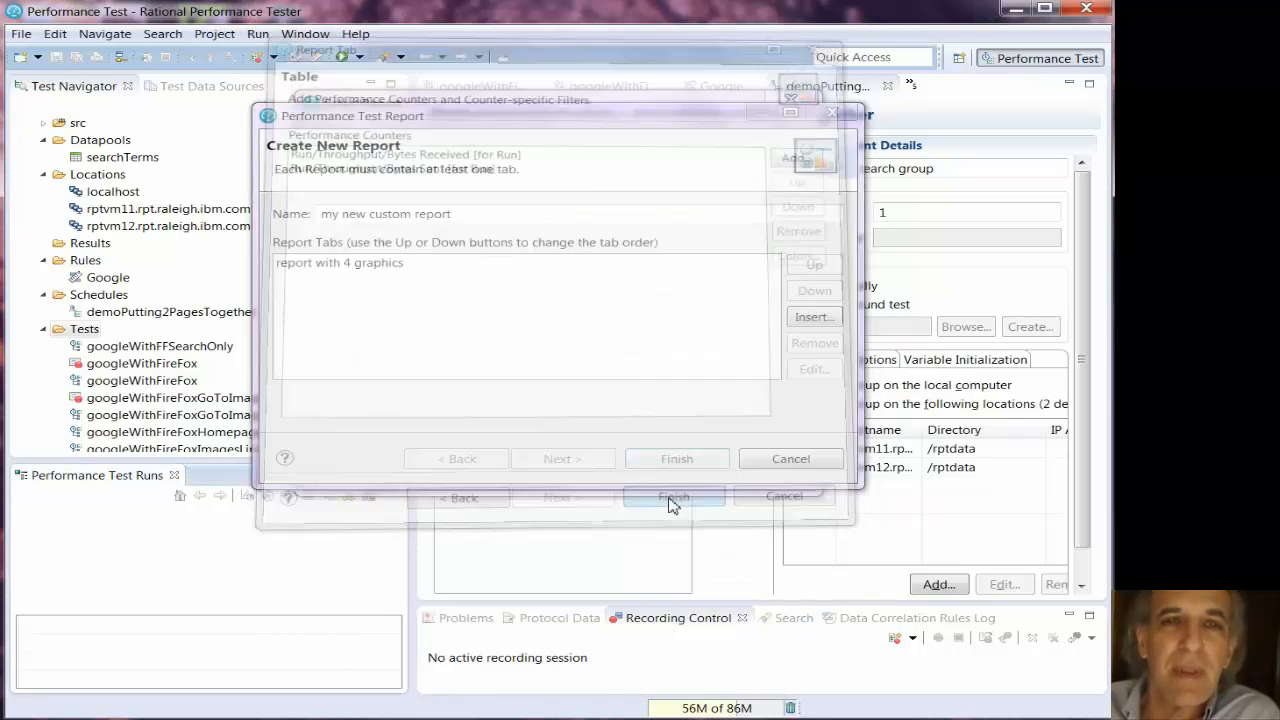
click(675, 459)
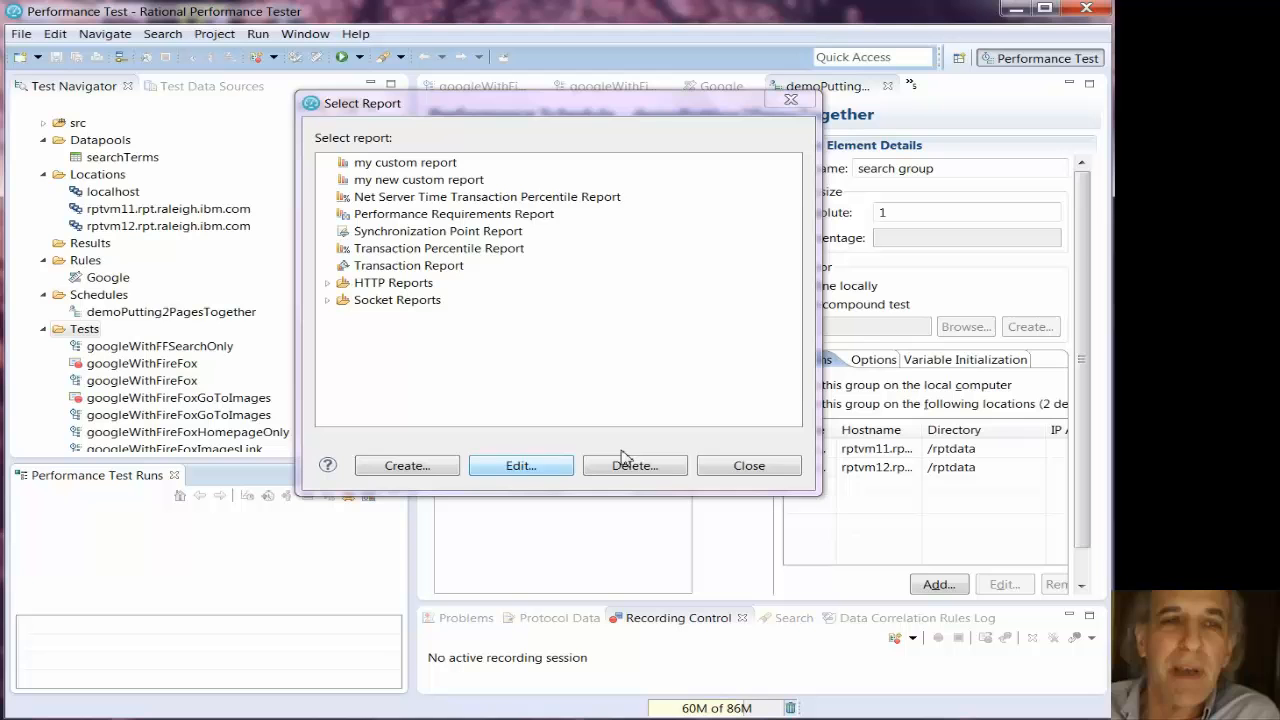
click(749, 466)
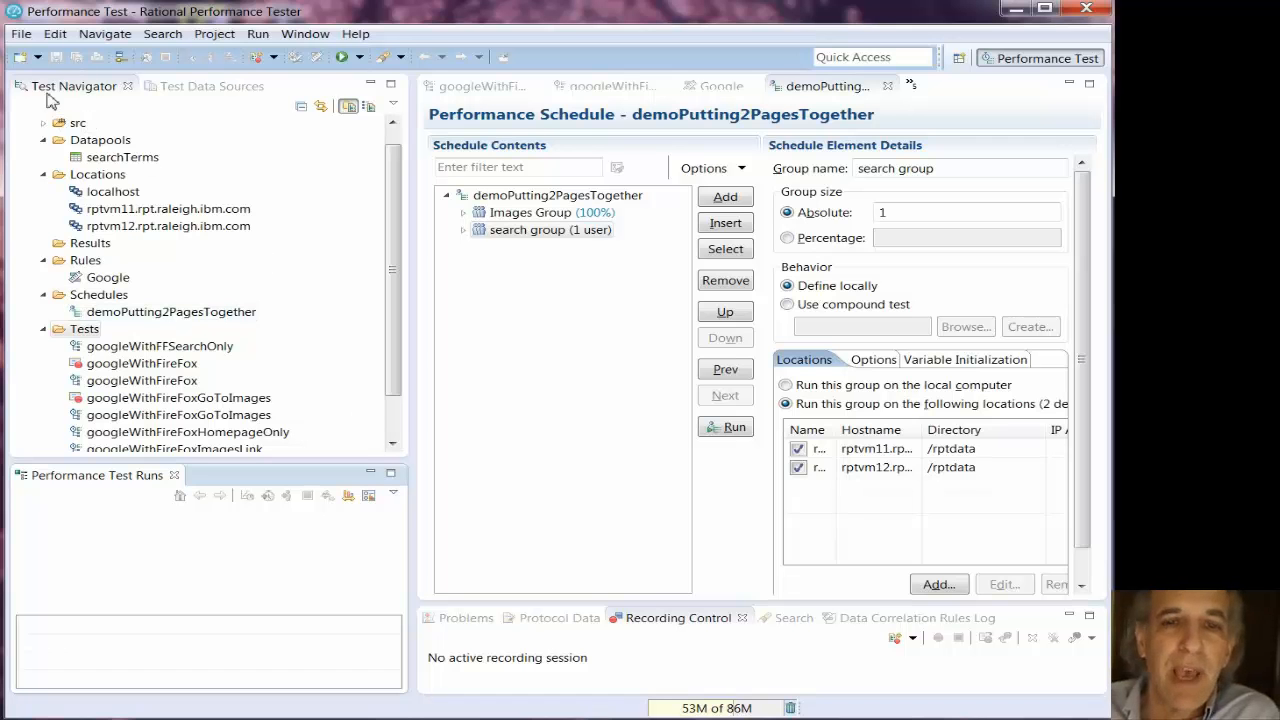
- Export "my new custom report" as a performance test report to the file c:\temp\myCustomReport
click(21, 35)
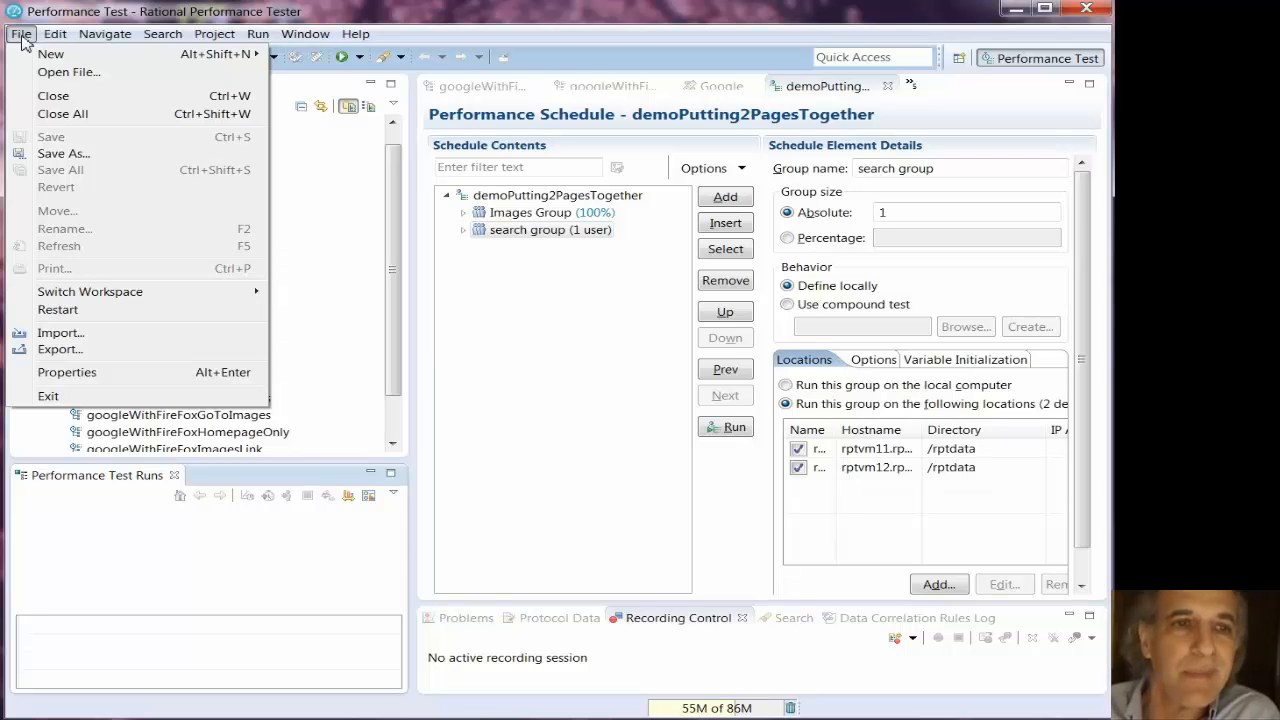
click(91, 353)
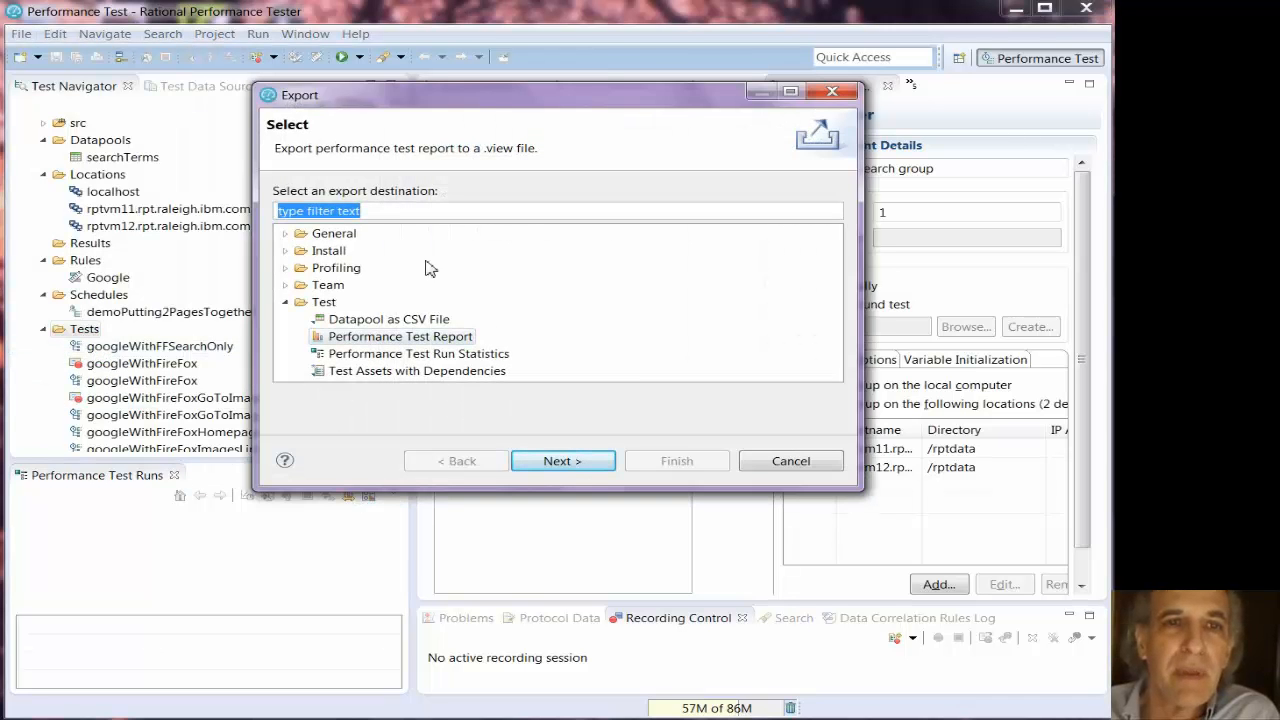
click(553, 460)
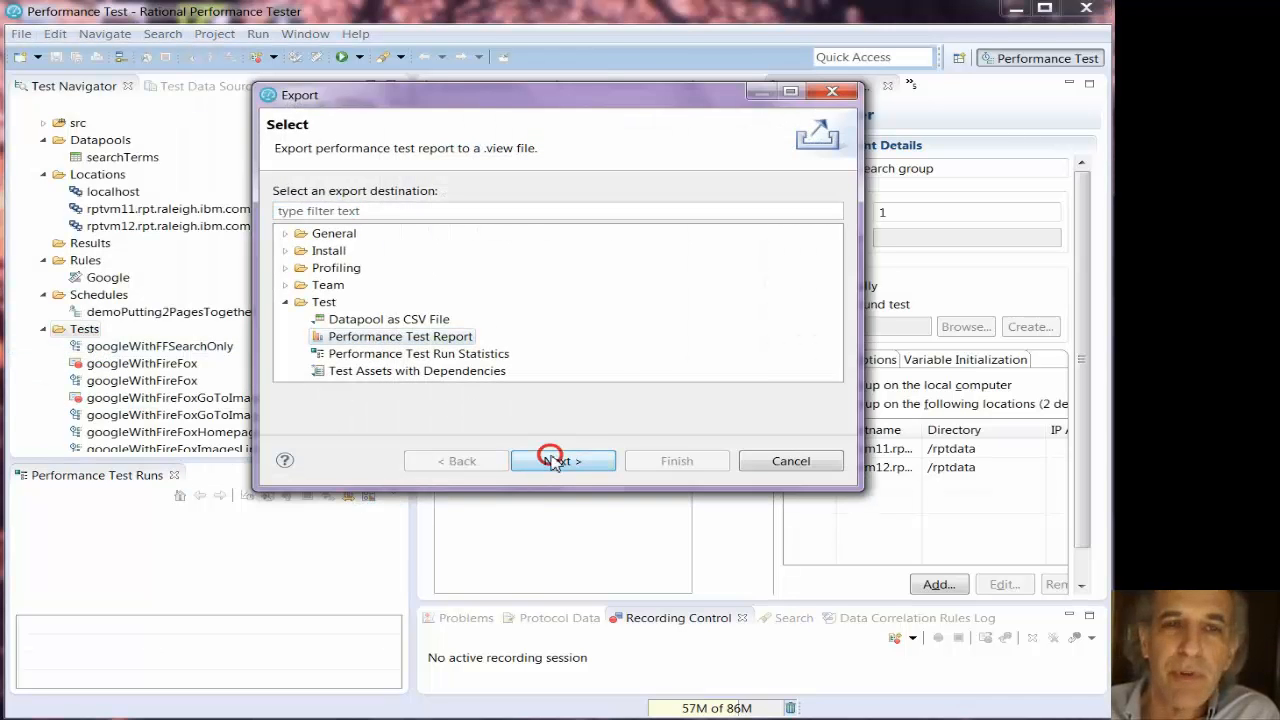
click(350, 251)
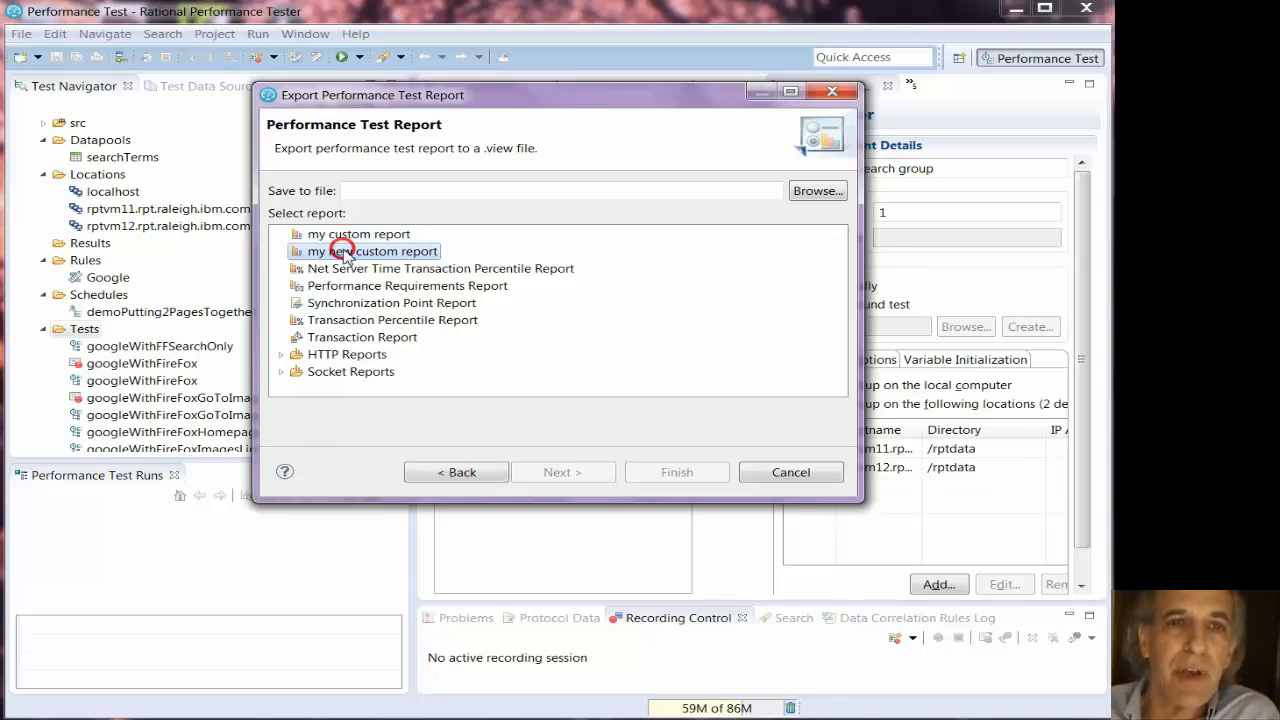
click(396, 191)
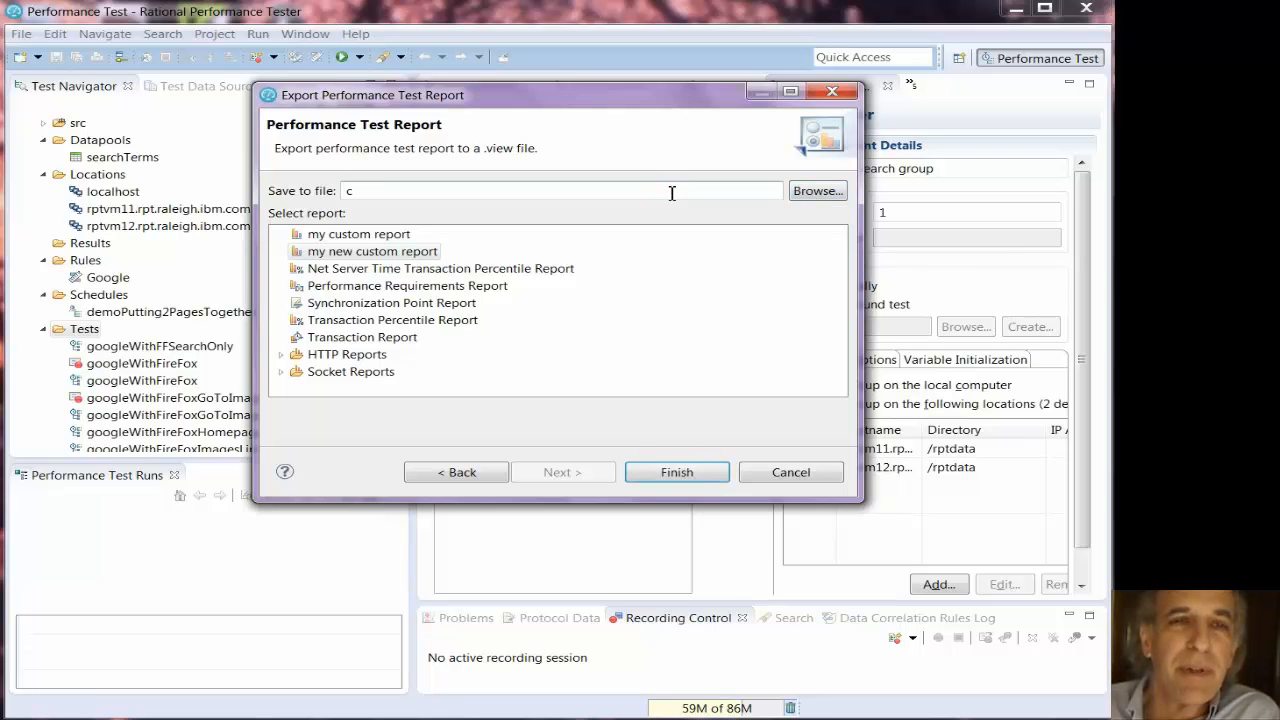
text(c:\t)
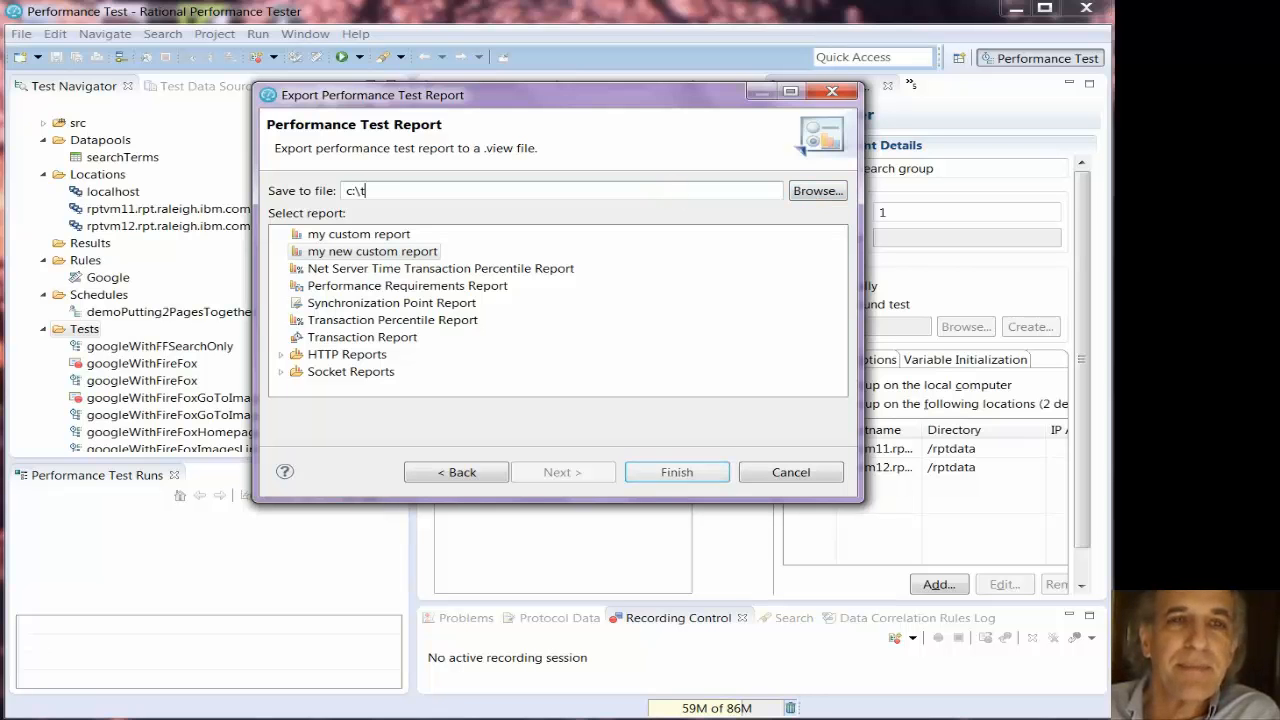
text(emp\my)
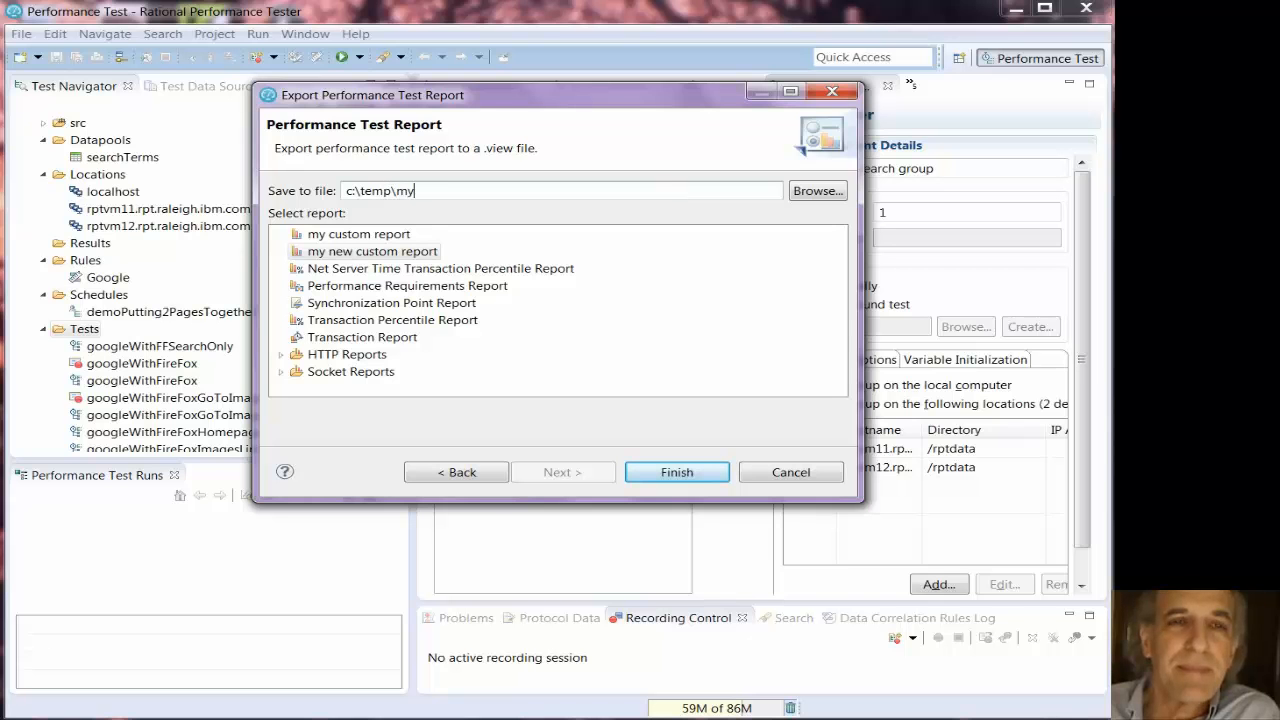
text(CustomReport)
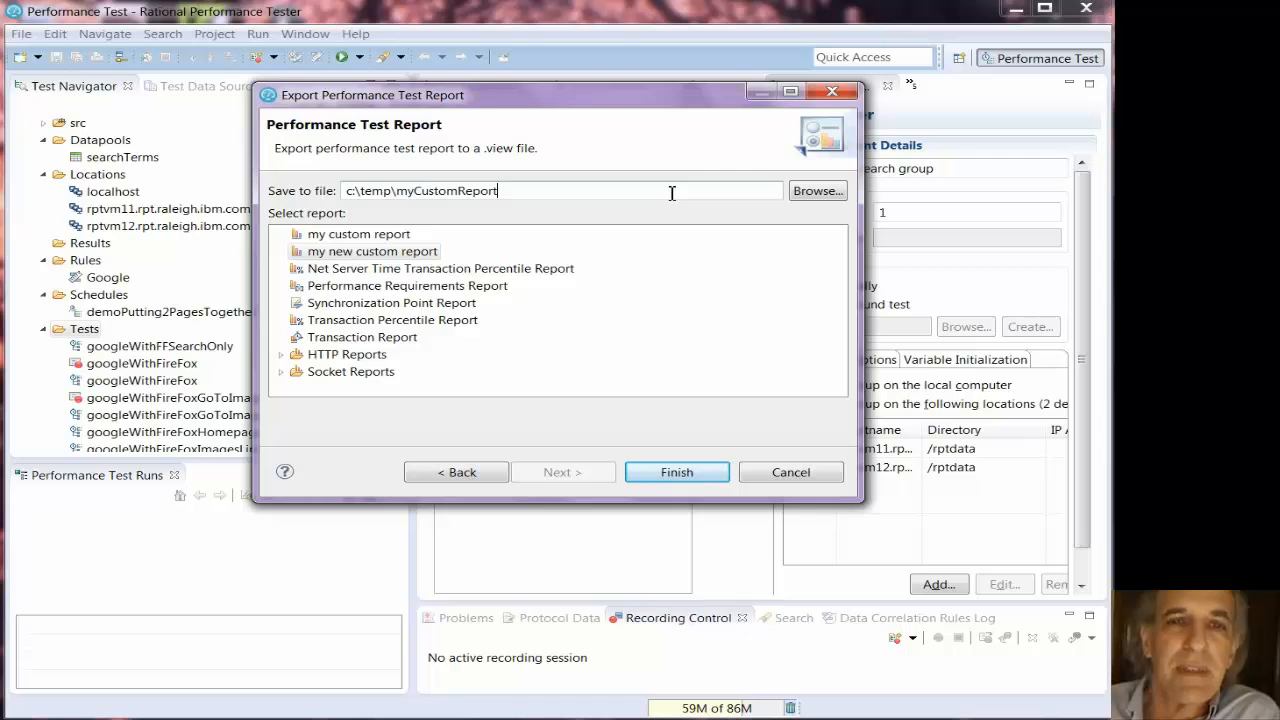
click(680, 472)
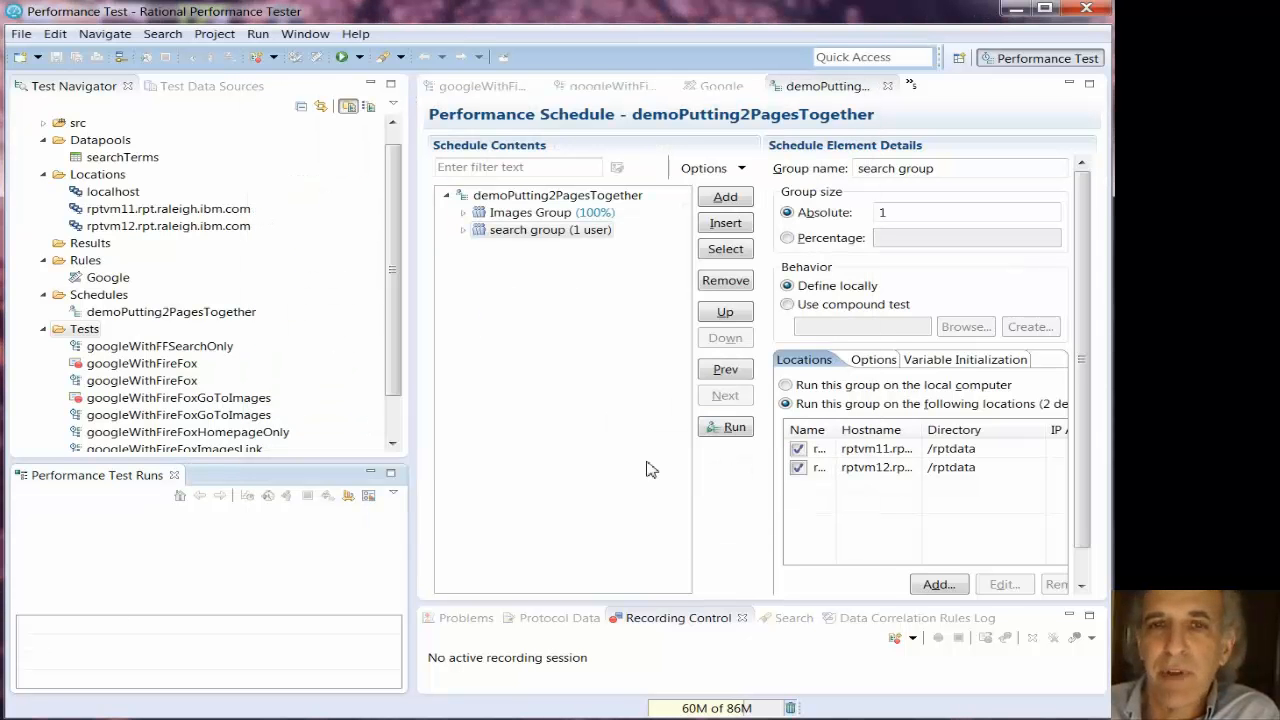
- Switch to the WorkspaceForImport workspace
click(22, 36)
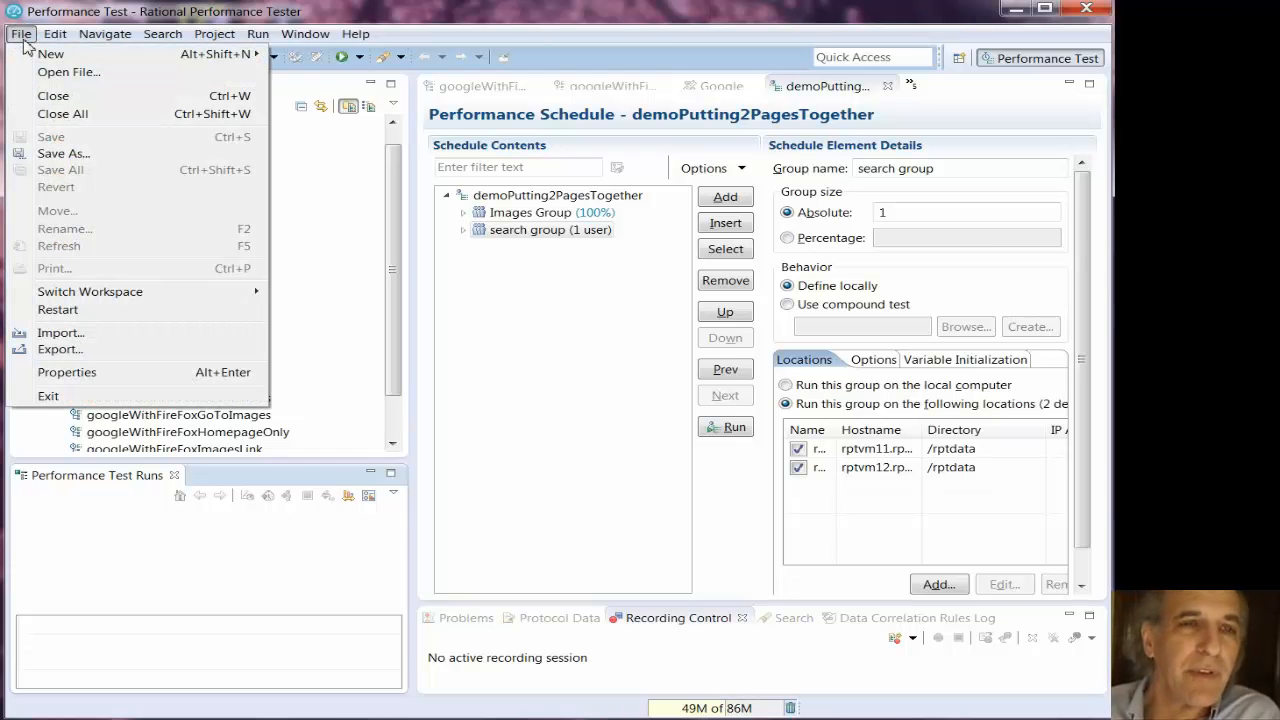
mouse_move(120, 296)
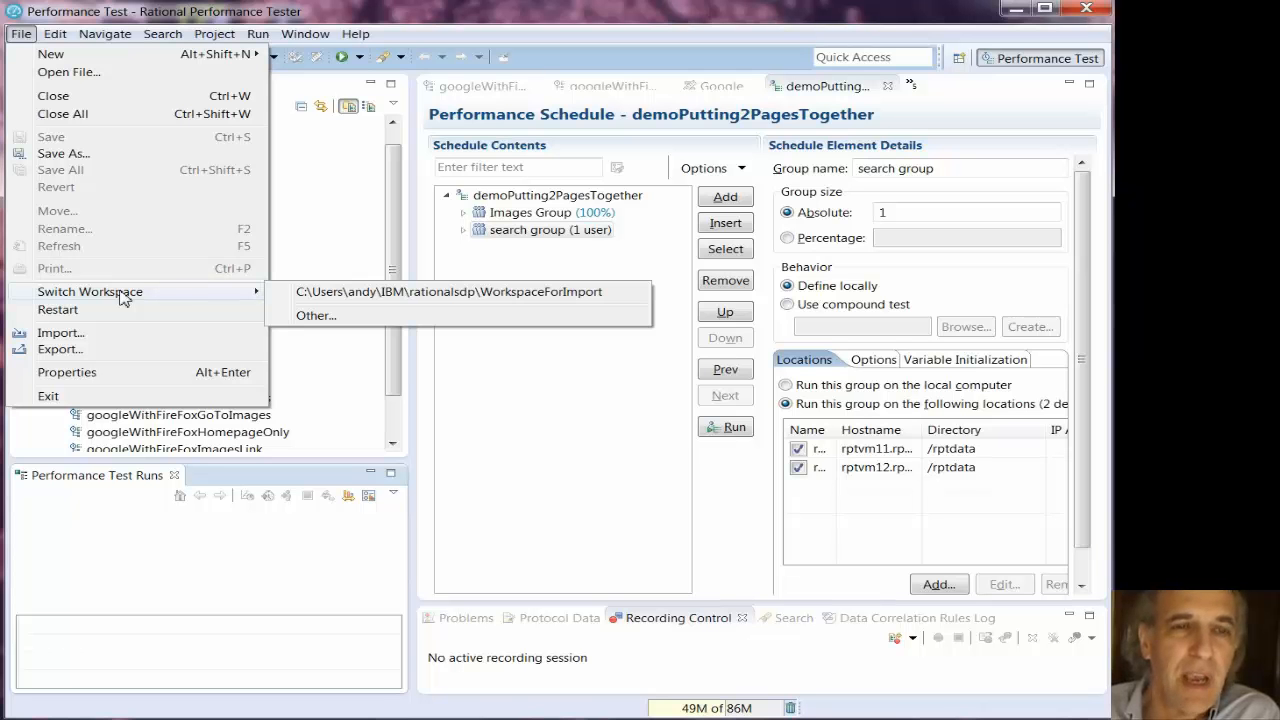
click(491, 291)
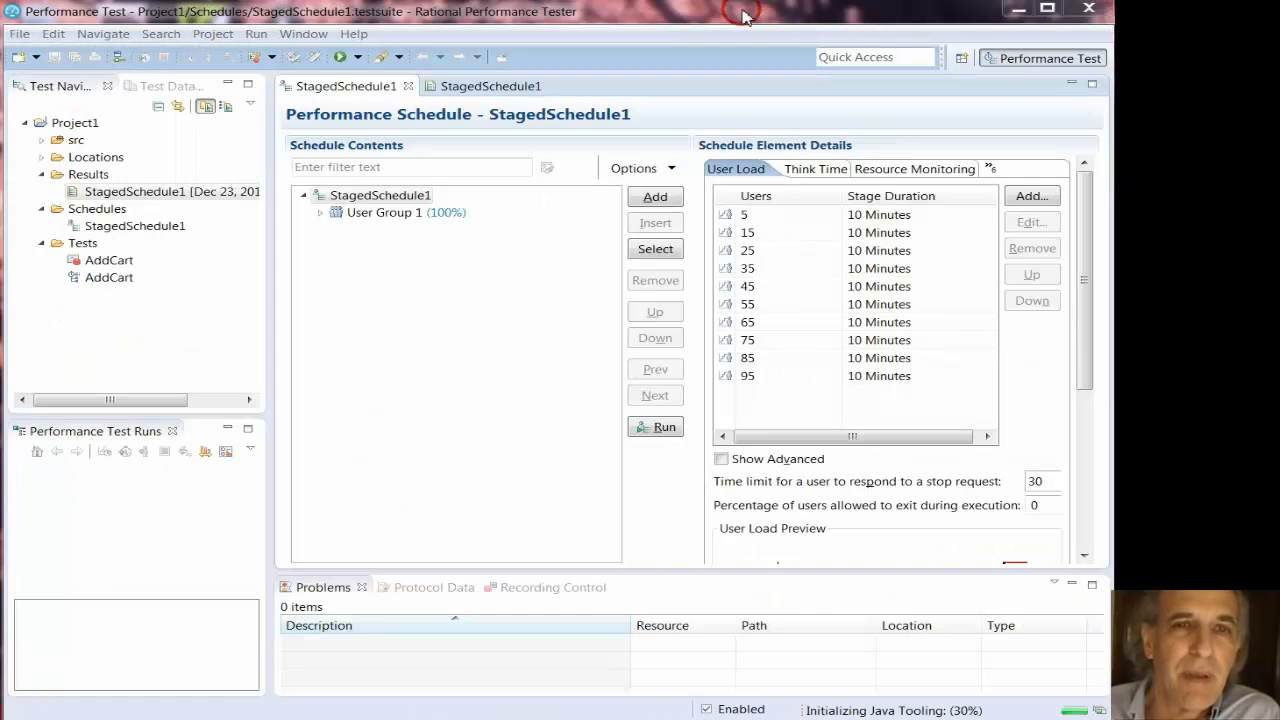
- Import the performance test report myCustomReport.view from the temp folder on drive C into the workspace
click(20, 36)
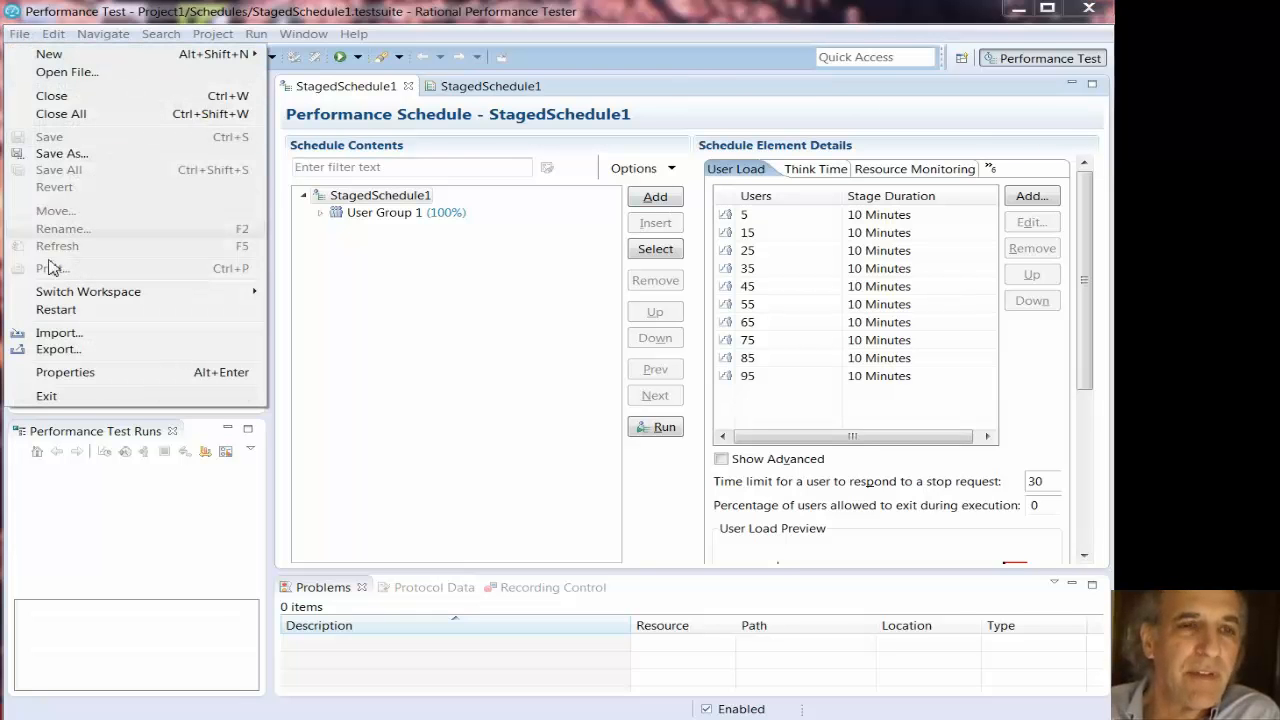
click(72, 333)
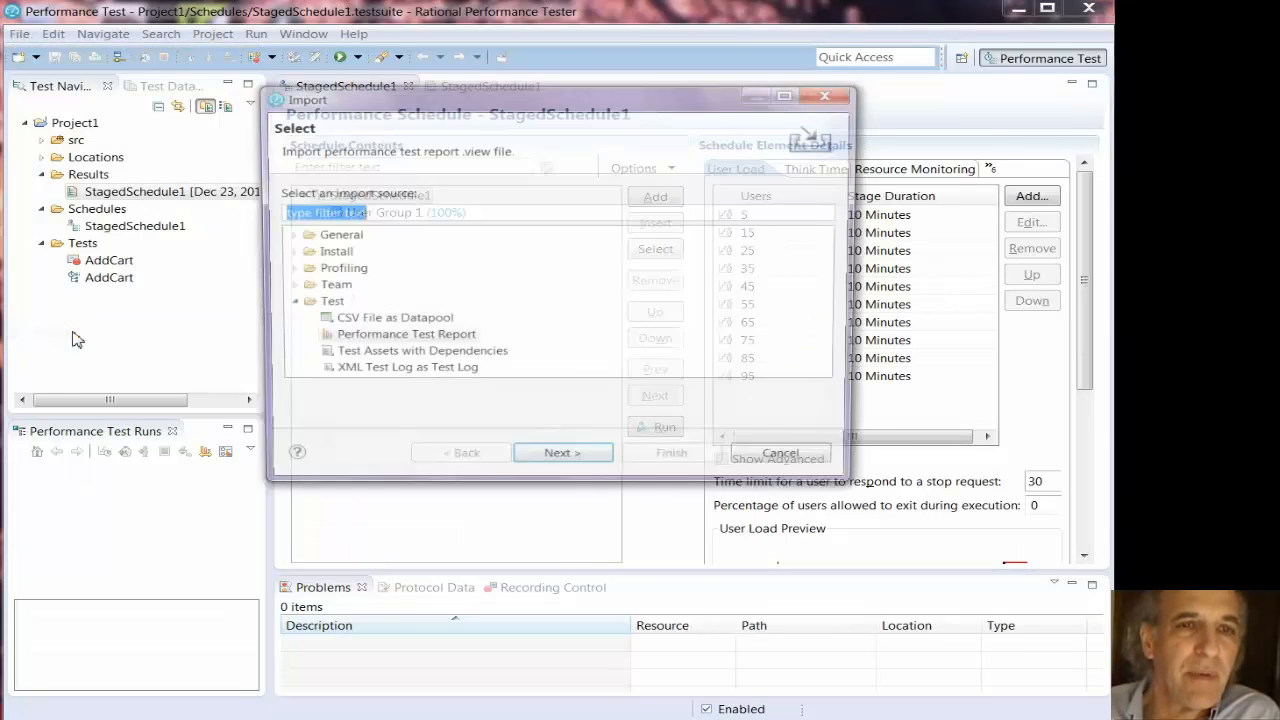
click(378, 337)
click(560, 463)
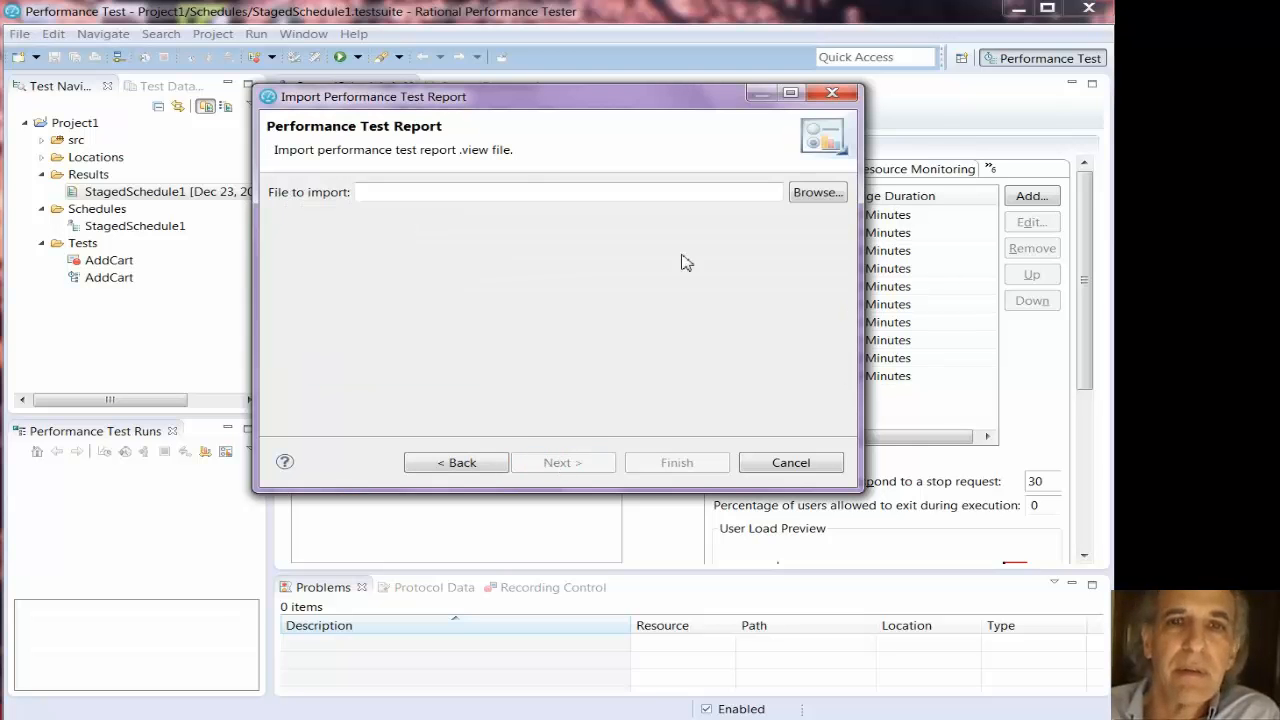
click(816, 192)
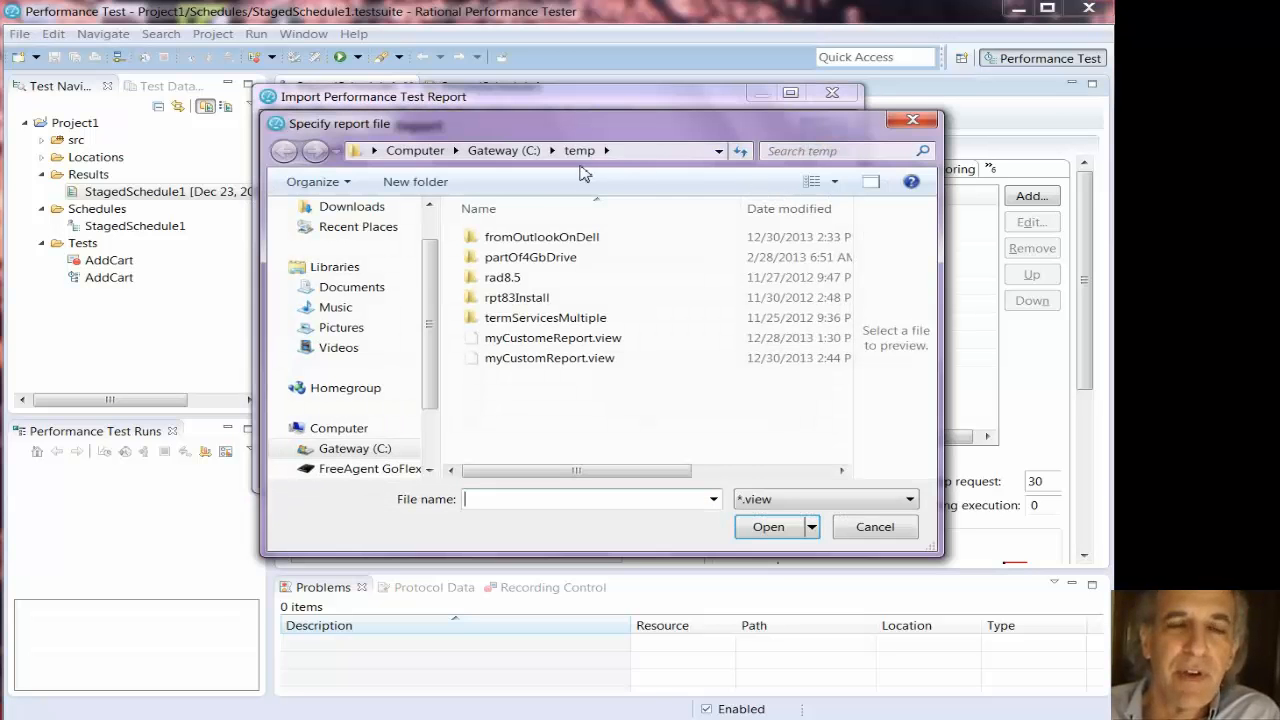
double_click(549, 358)
click(668, 461)
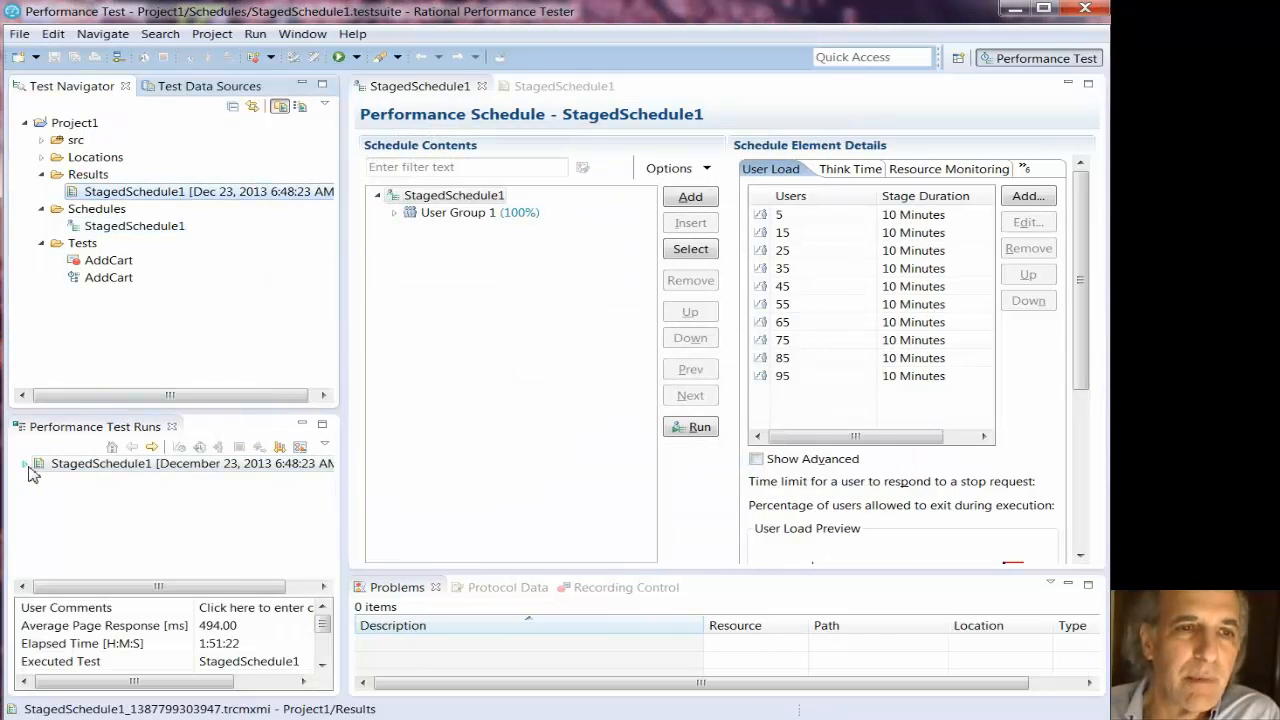
- Expand the StagedSchedule1 test run and start a comparison of its 55, 65, 75 and 85 Users stages
click(27, 465)
drag(199, 413, 199, 278)
click(86, 502)
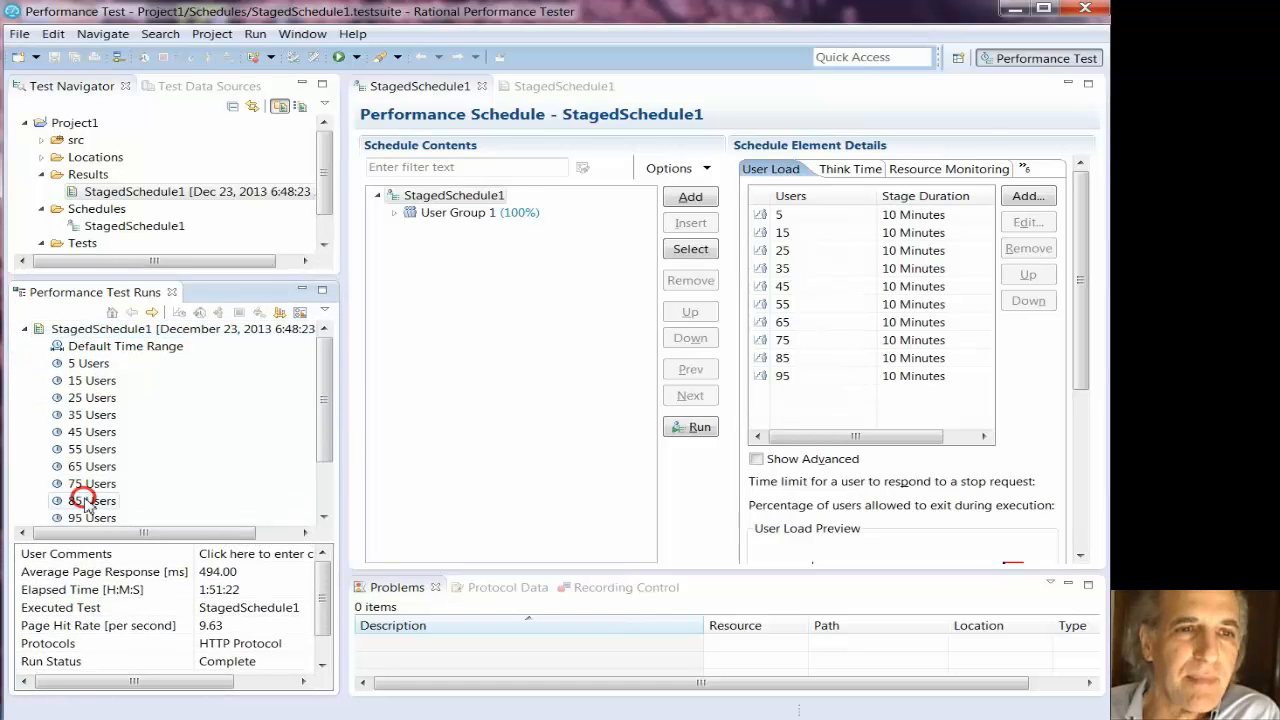
shift+click(92, 449)
right_click(95, 466)
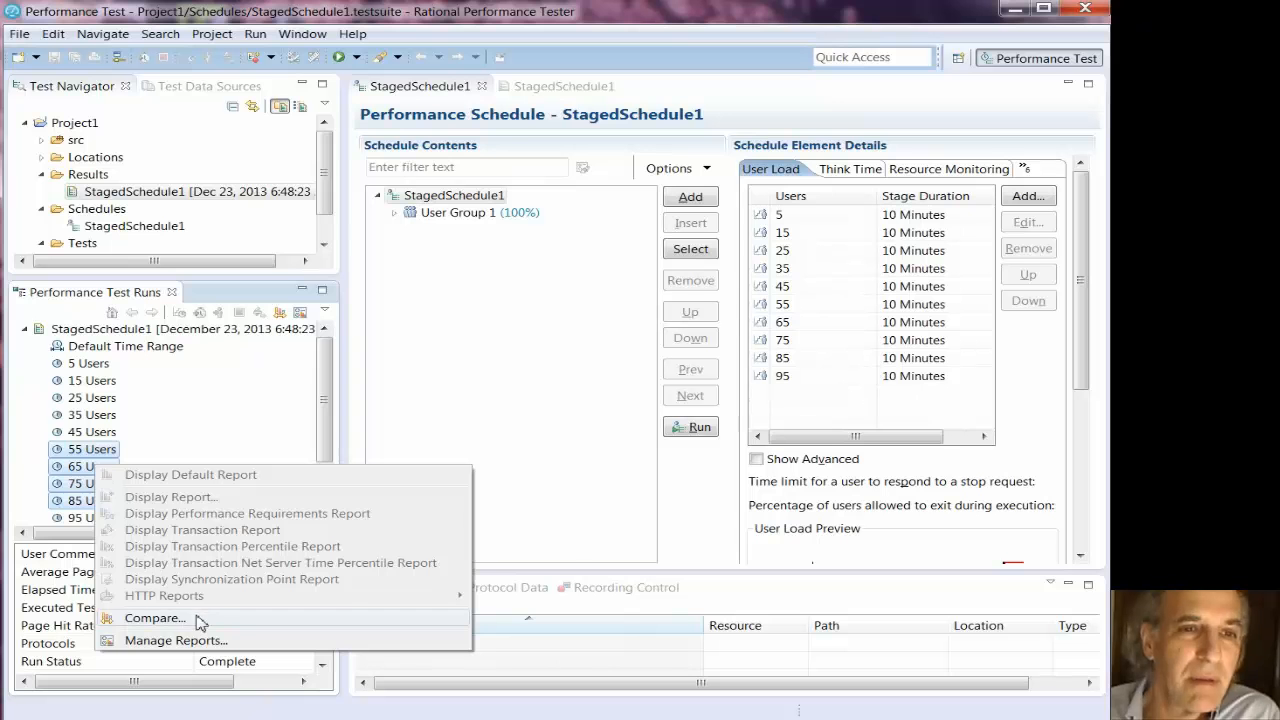
click(155, 618)
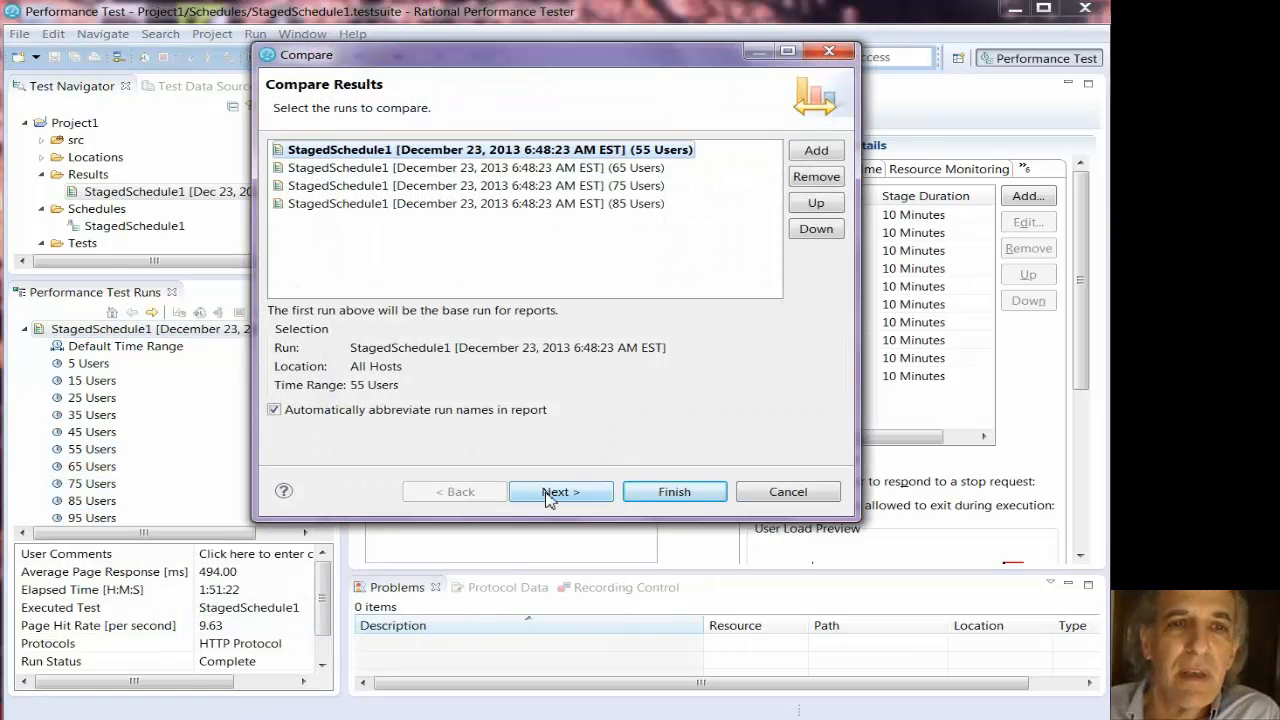
- Accept the four runs to compare and display the comparison with "my new custom report"
click(551, 489)
click(405, 187)
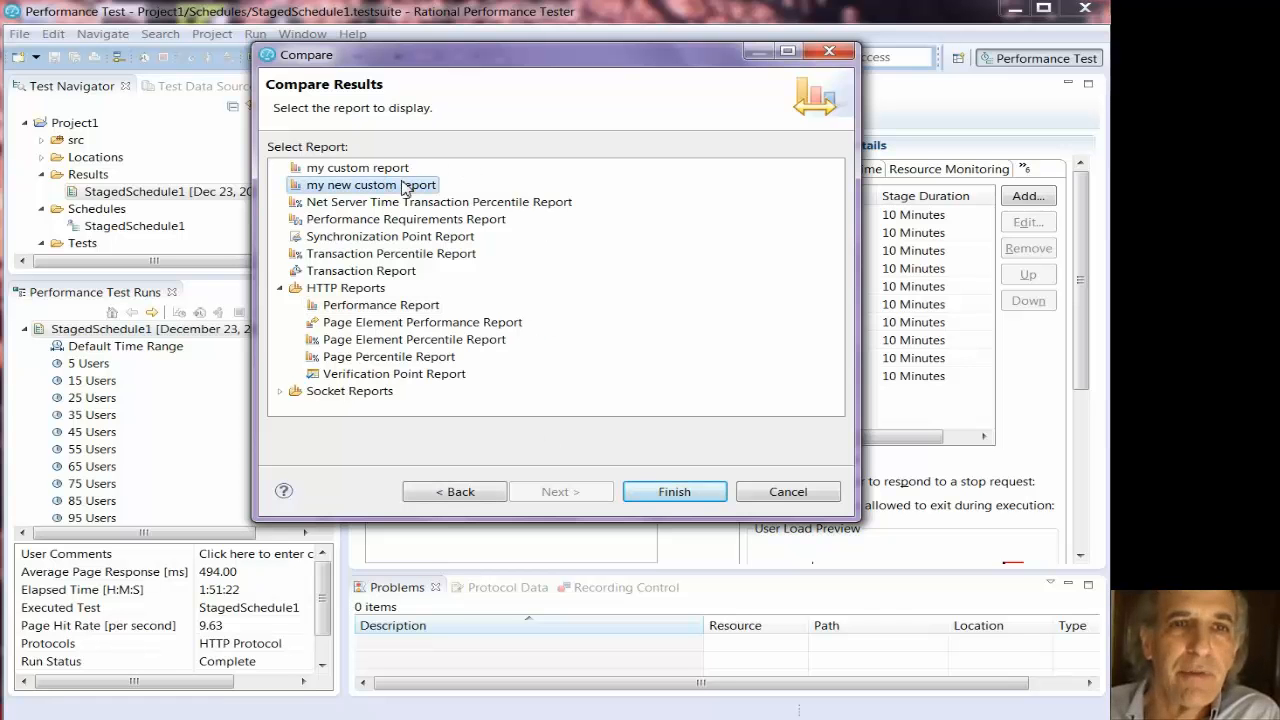
click(656, 493)
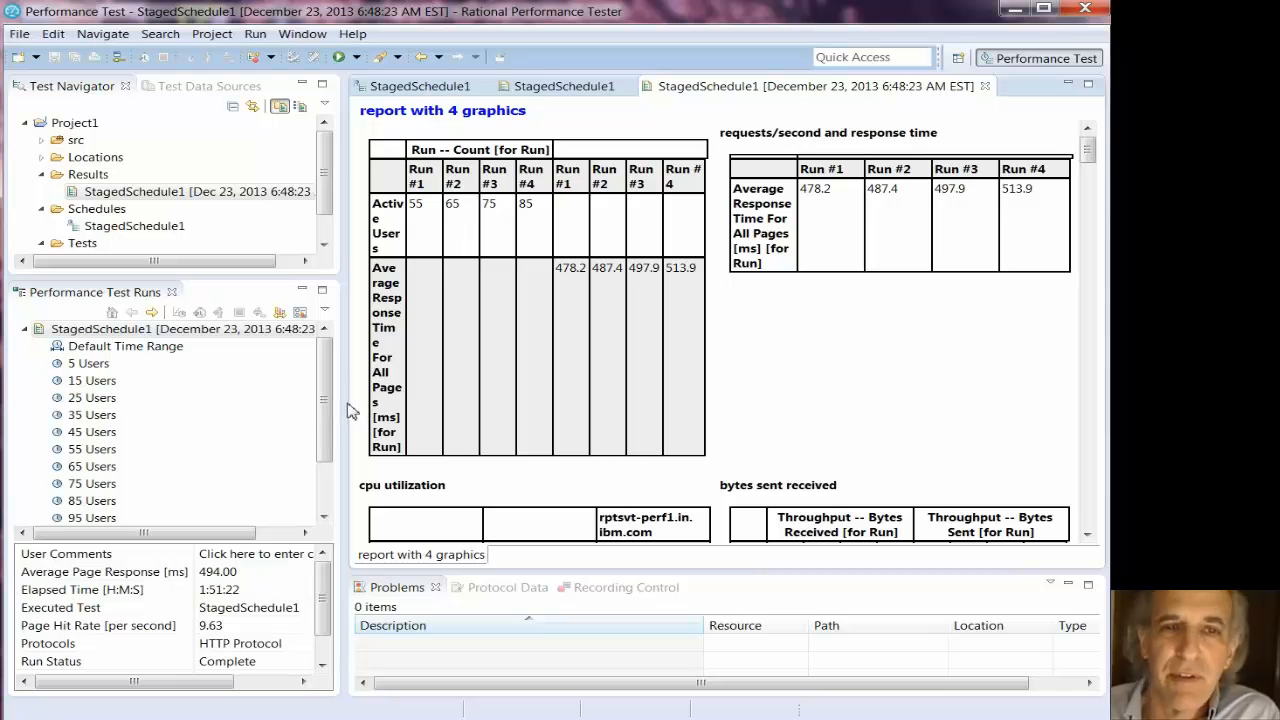
- Widen the report area and examine the comparison's response time, CPU utilization and bytes sent/received tables, through to the run key
drag(343, 410, 243, 401)
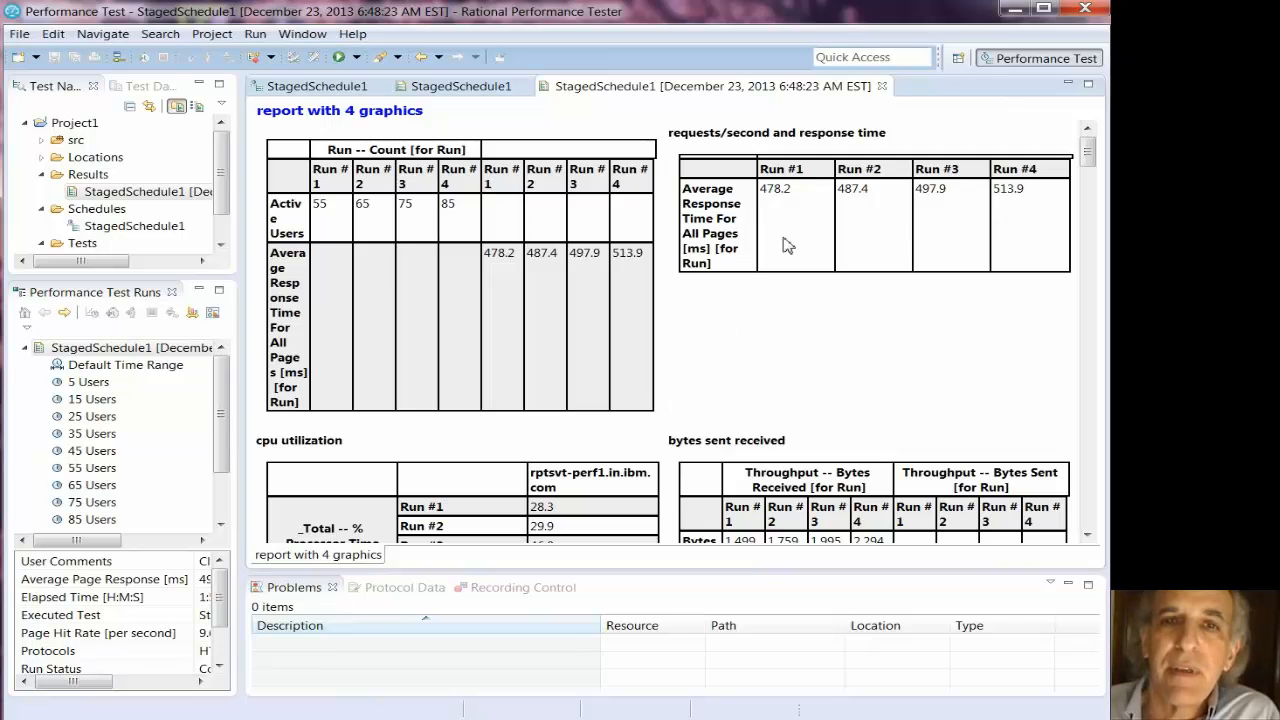
scroll(651, 325, down, 3)
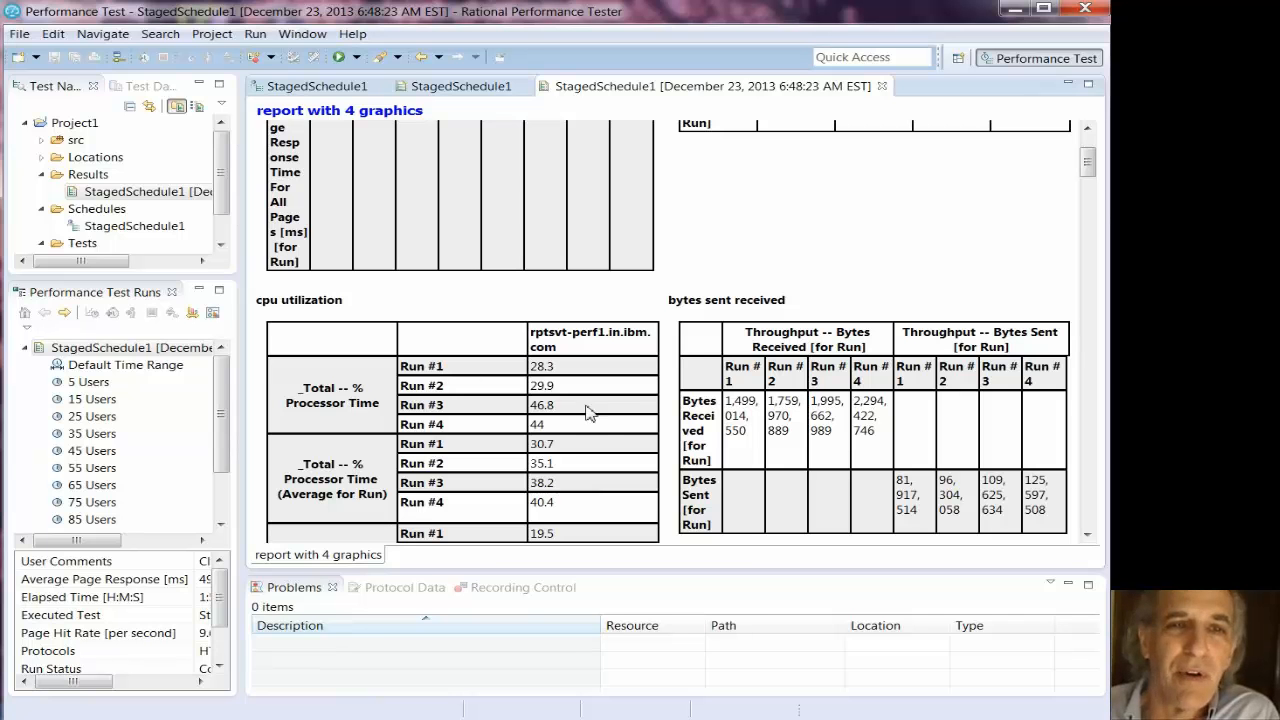
scroll(594, 441, down, 3)
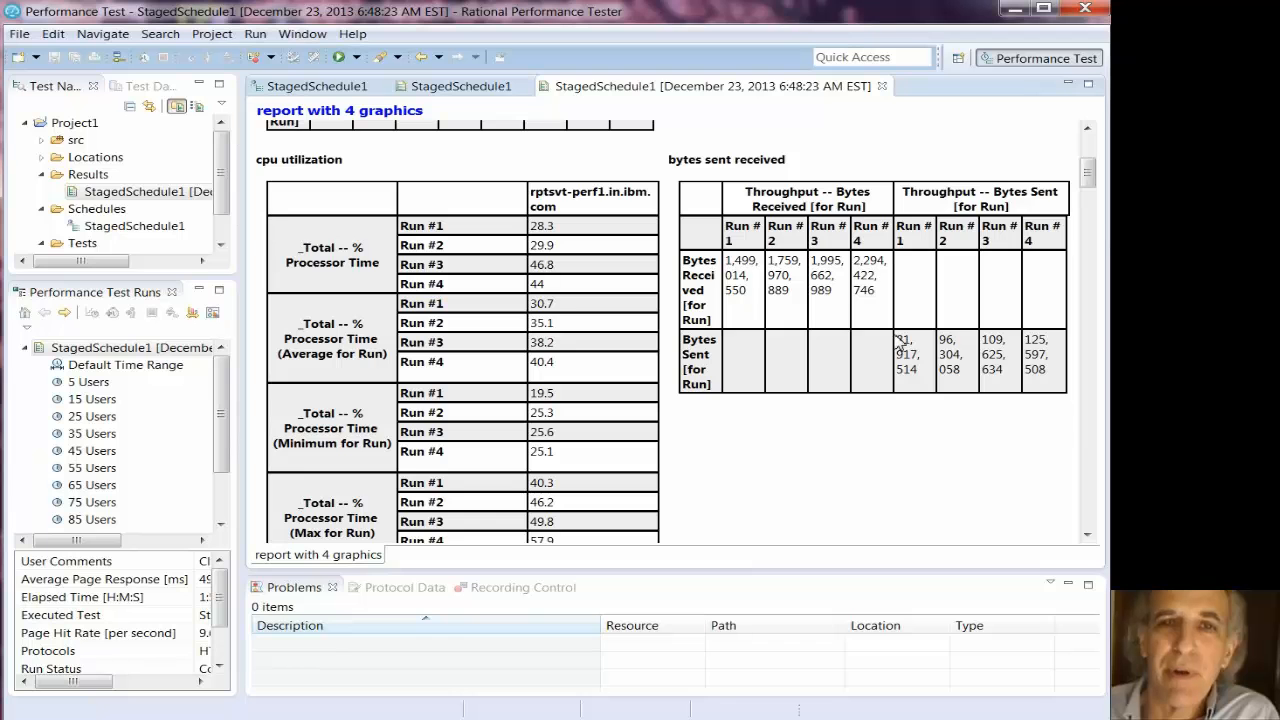
scroll(895, 340, down, 10)
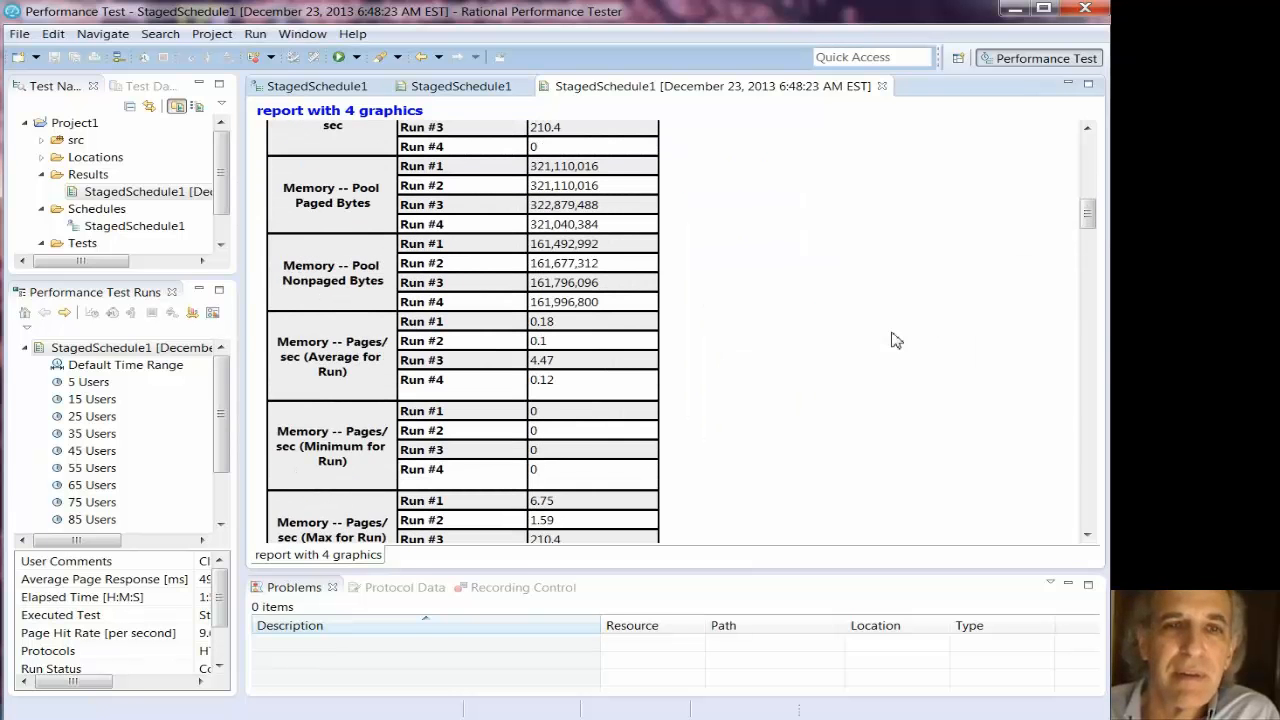
scroll(895, 340, down, 3)
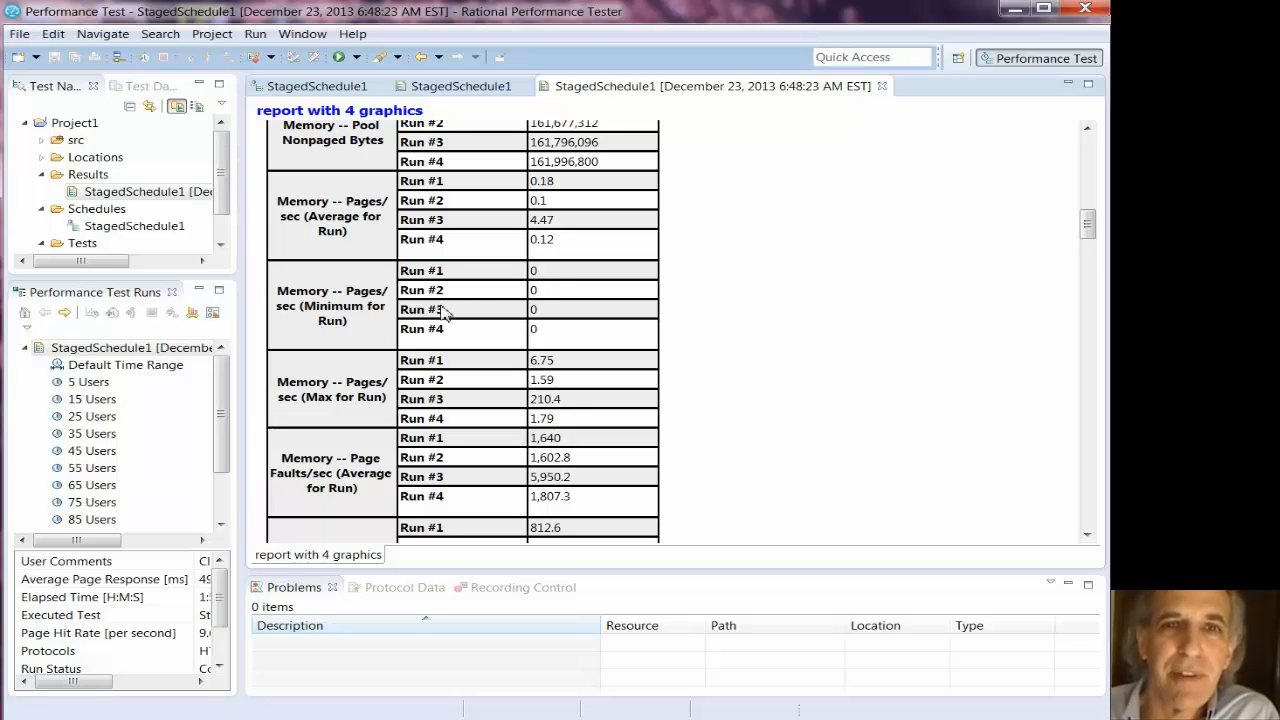
scroll(757, 285, down, 6)
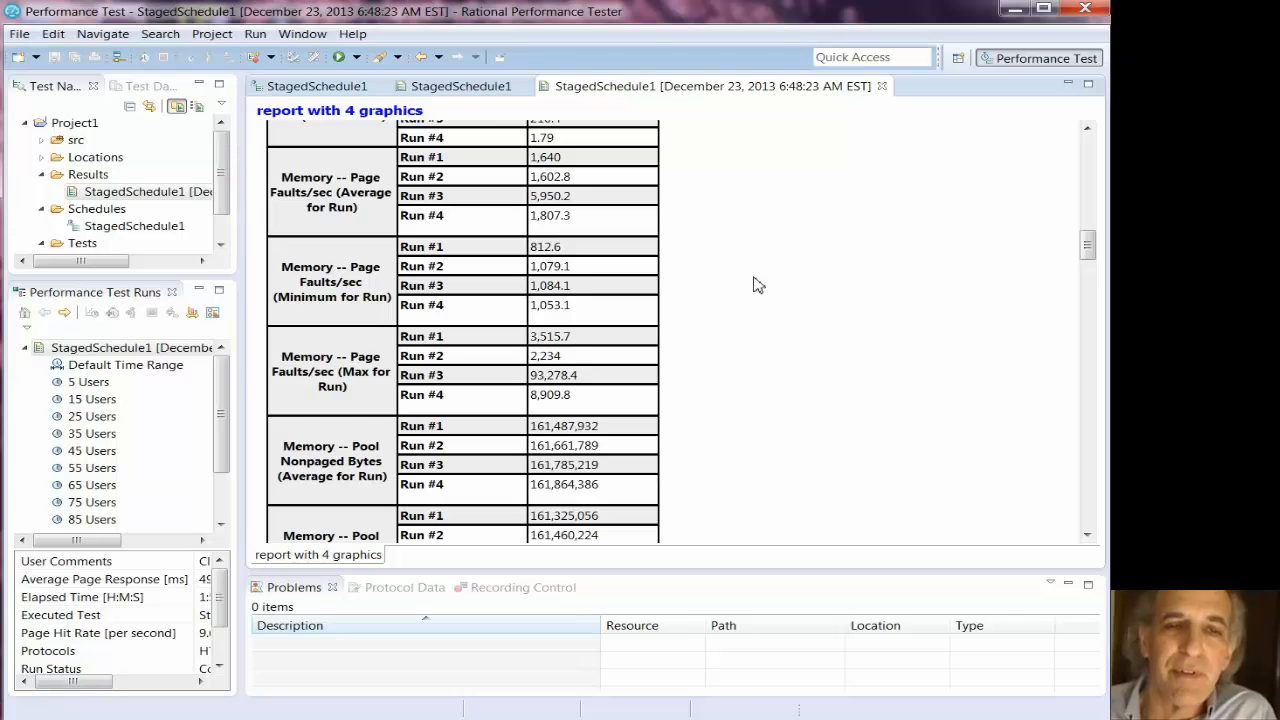
scroll(1028, 266, down, 3)
drag(1086, 251, 1088, 520)
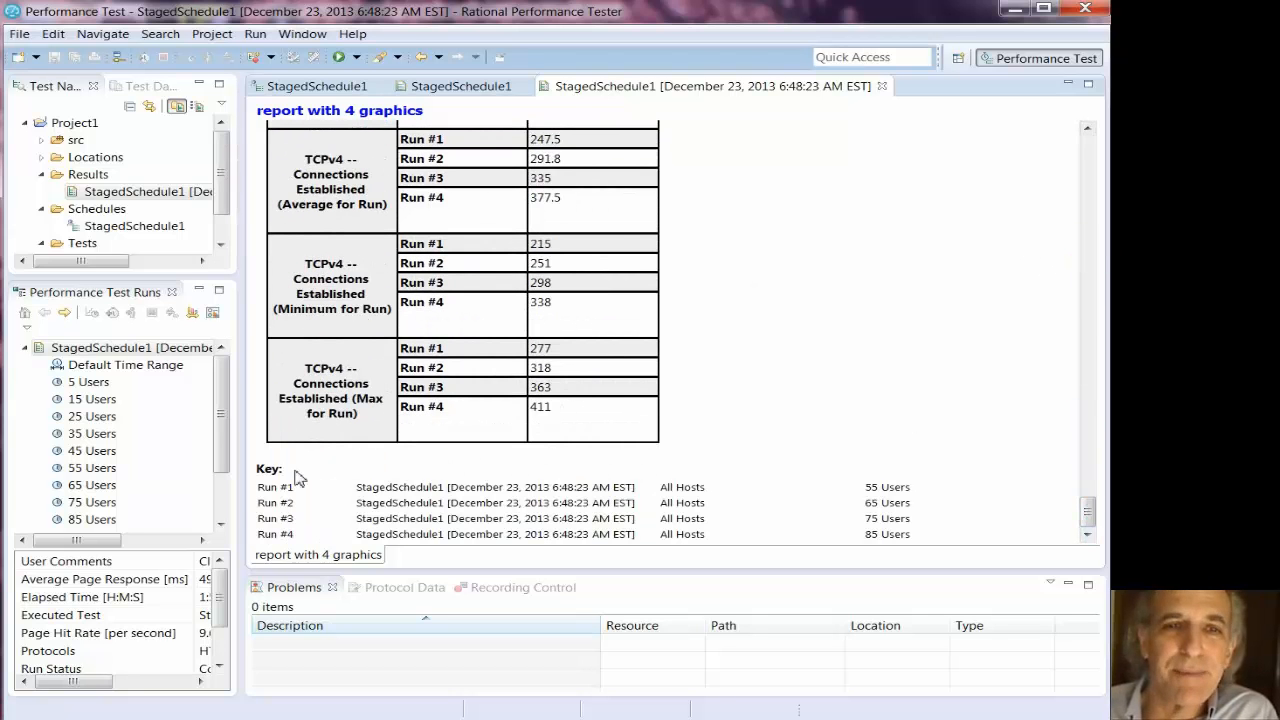